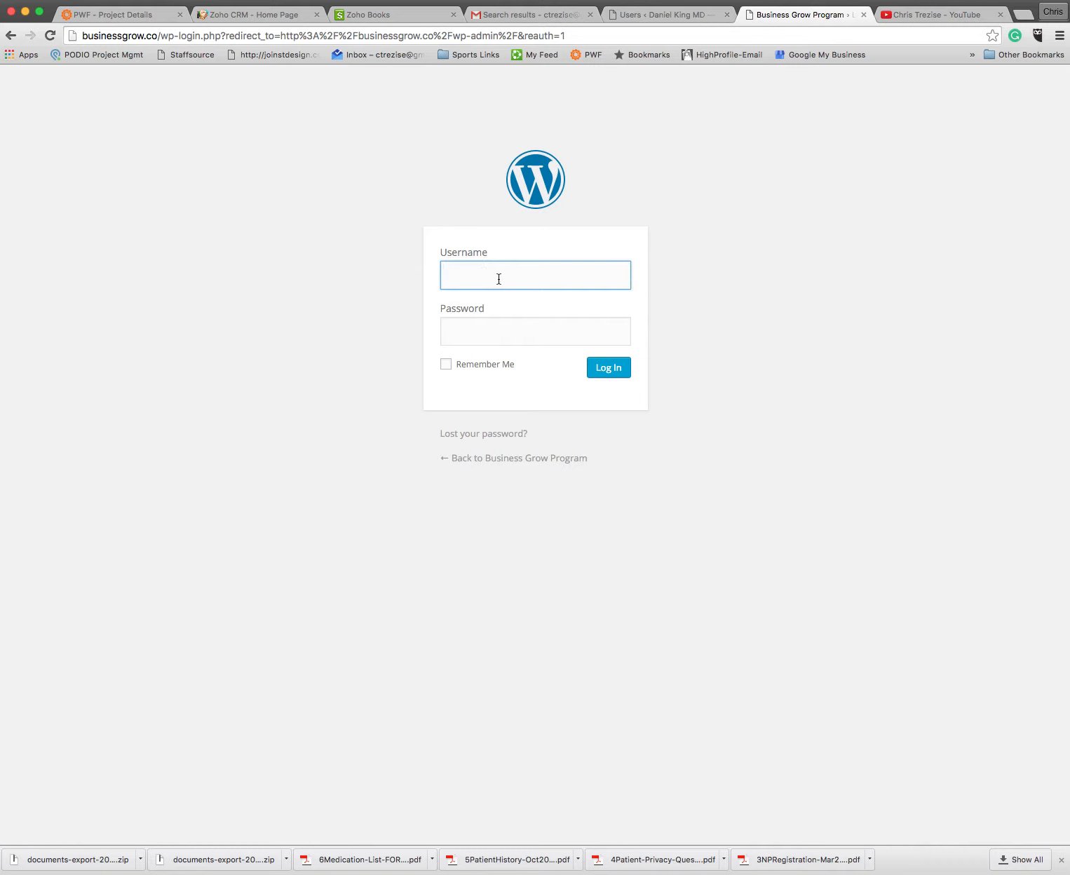
# Step: Log in to the WordPress site with the account username and password
pyautogui.write('ctrezise')
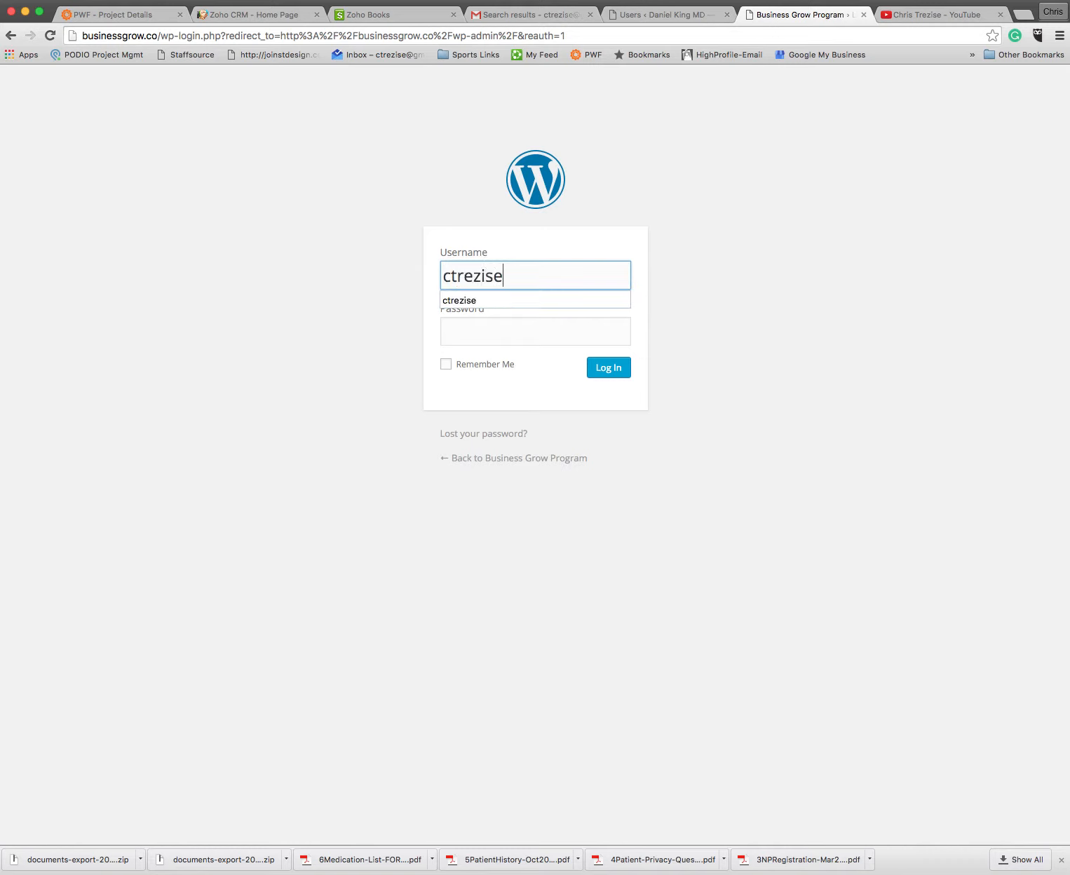
pyautogui.press('Tab')
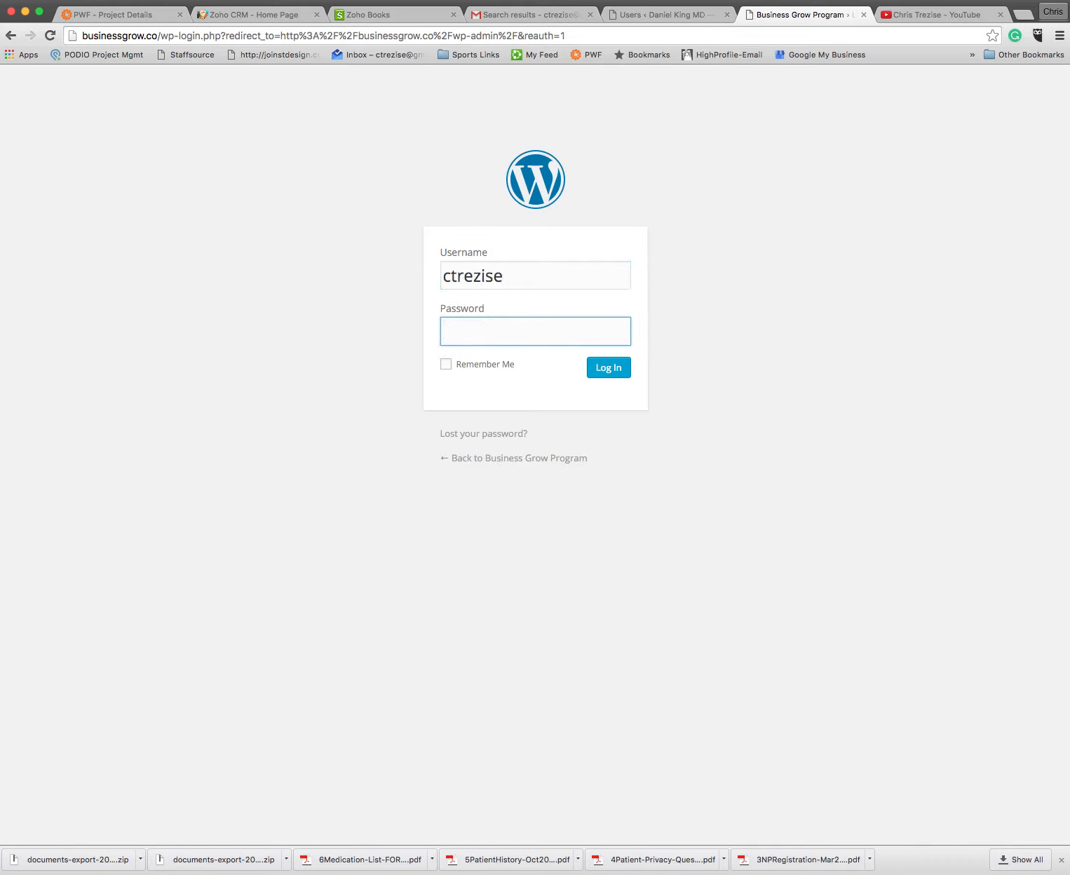
pyautogui.write('••••••••••')
pyautogui.press('Return')
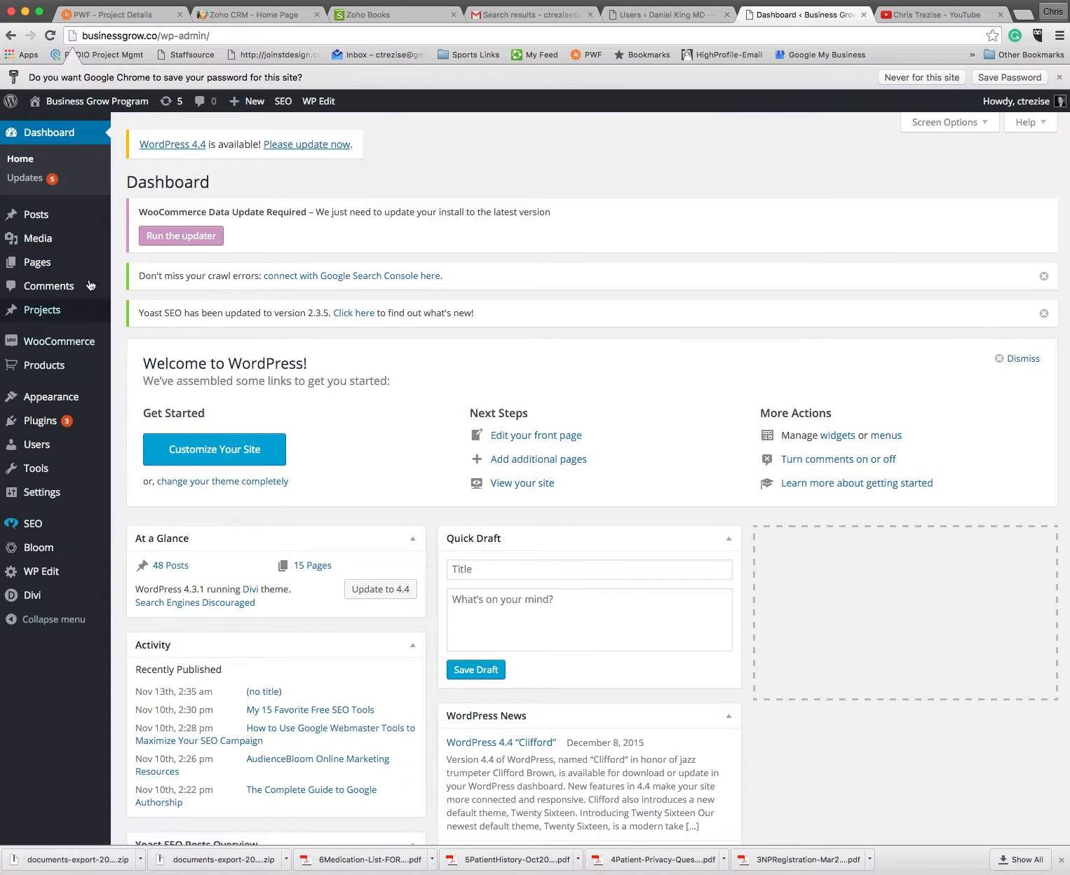
# Step: Open the list of all posts, look through it and start a new post
pyautogui.moveTo(73, 220)
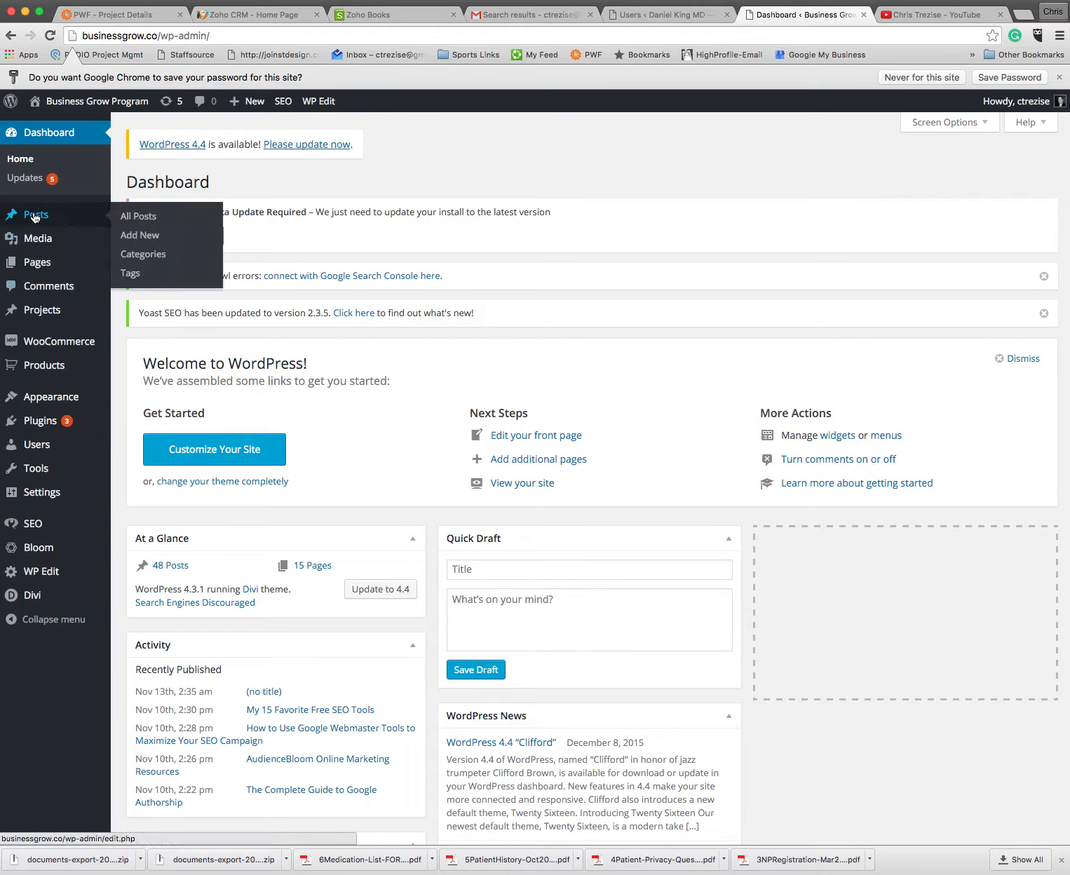
pyautogui.click(141, 219)
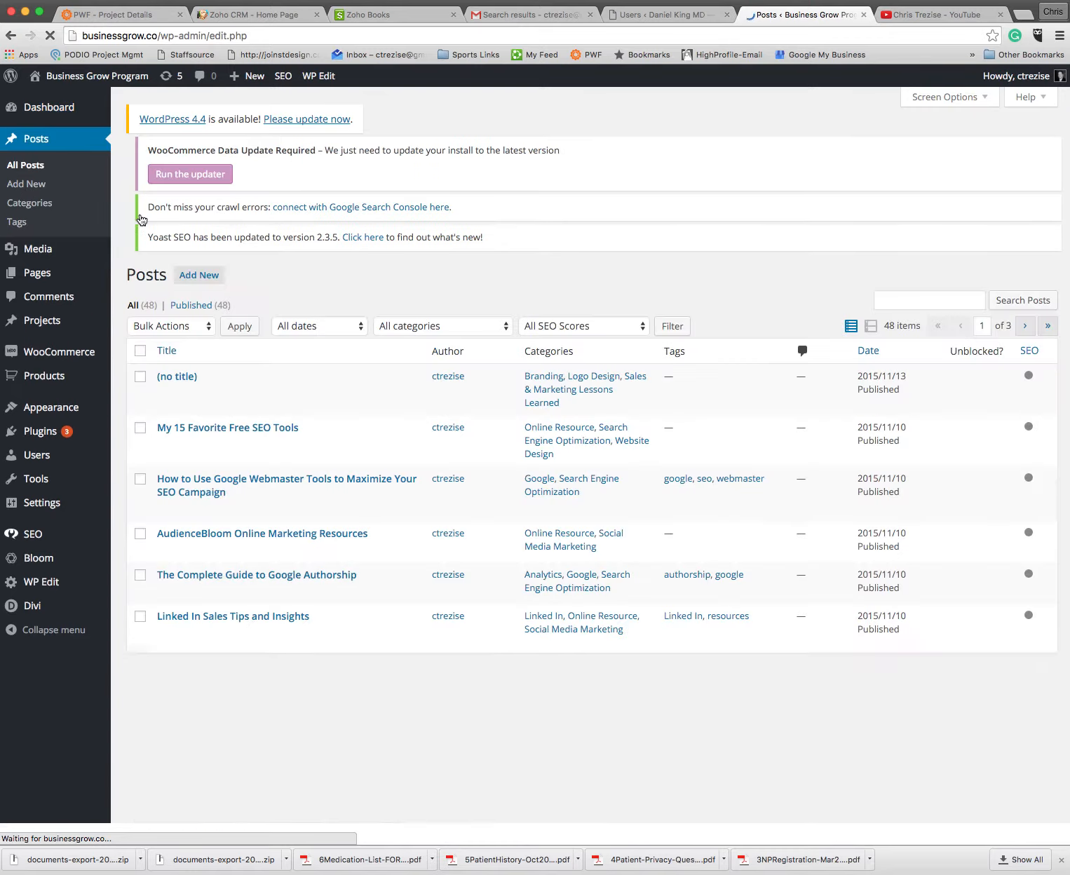
pyautogui.scroll(-3, 392, 411)
pyautogui.scroll(-10, 392, 410)
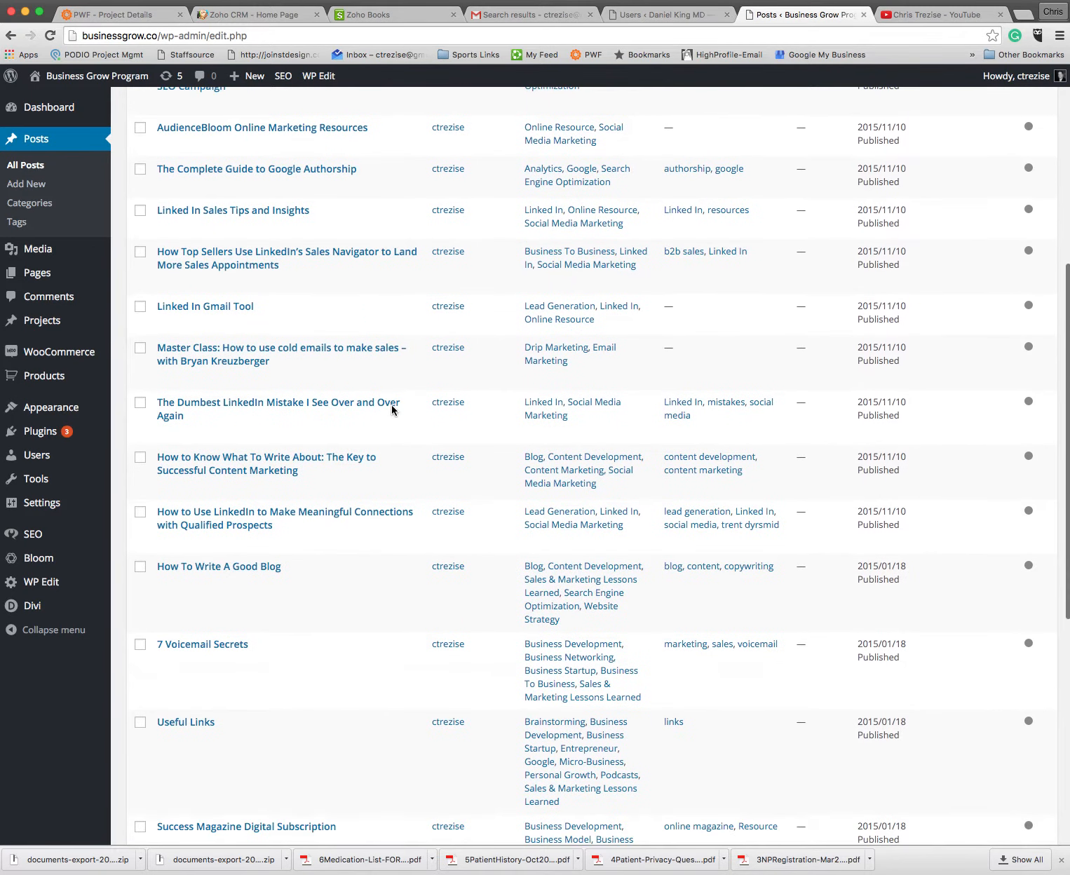
pyautogui.scroll(12, 392, 410)
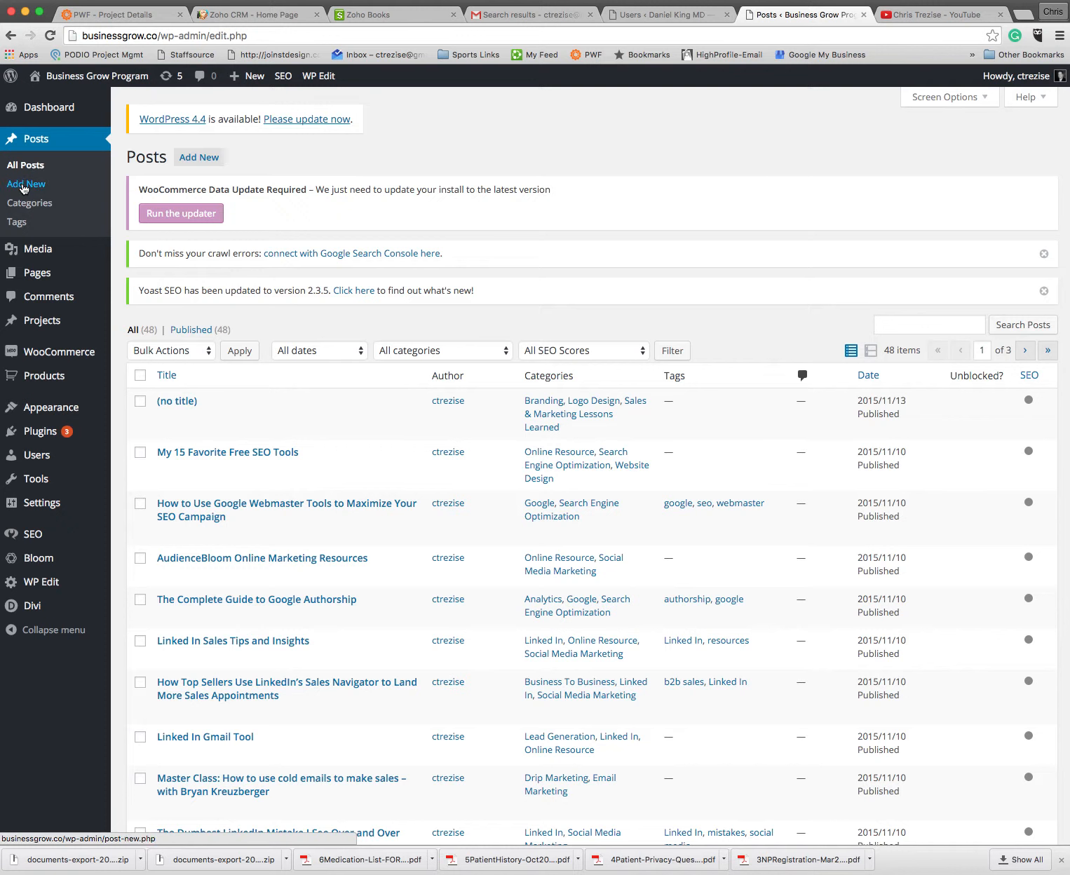
pyautogui.click(195, 159)
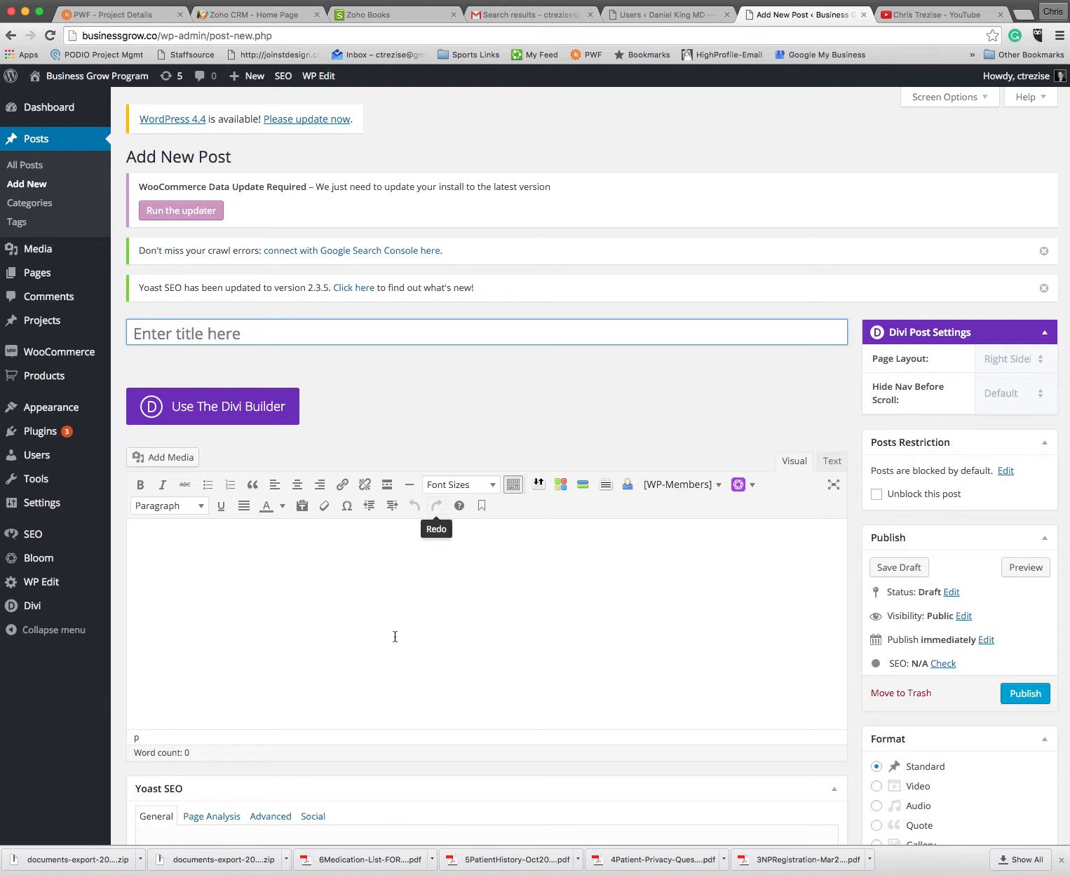
# Step: Title the new post "How To Create A Post"
pyautogui.click(319, 332)
pyautogui.write('How To')
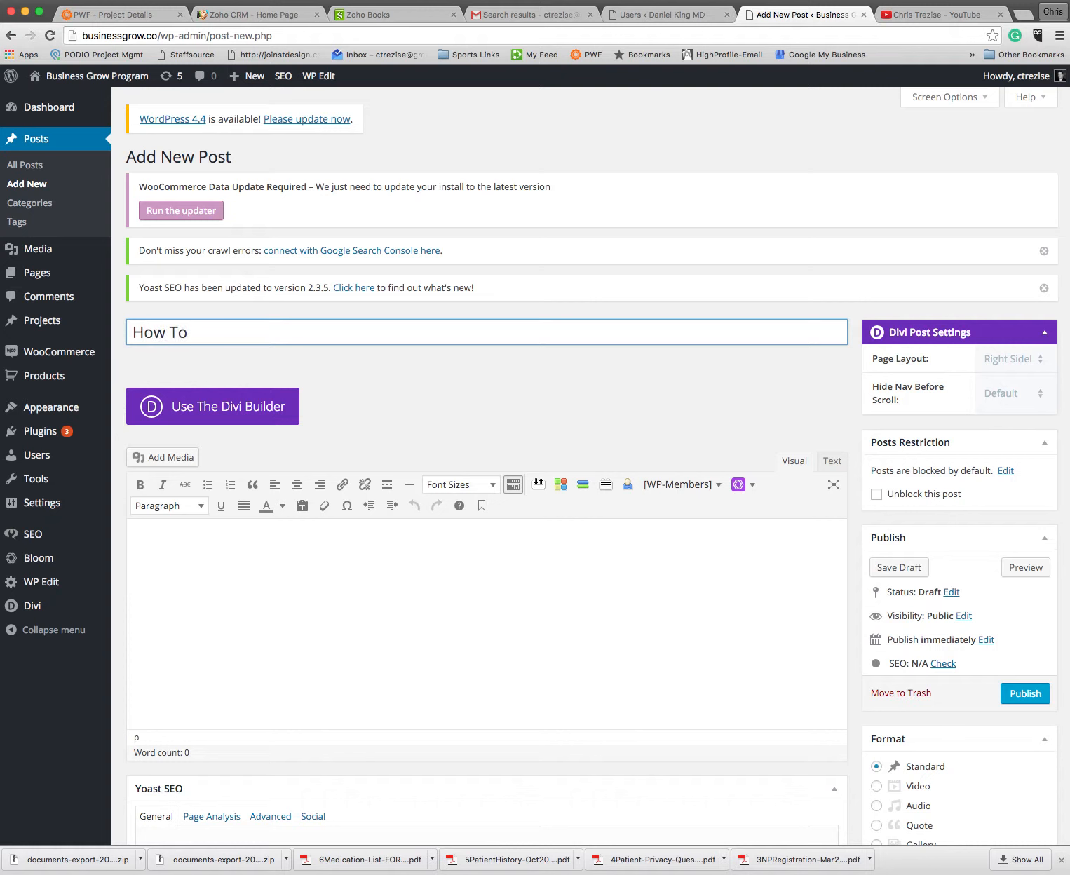
pyautogui.write(' Create A Post')
# Step: Write the body text "This post will give a brief overview of the functions and styles for creating a blog post."
pyautogui.click(345, 538)
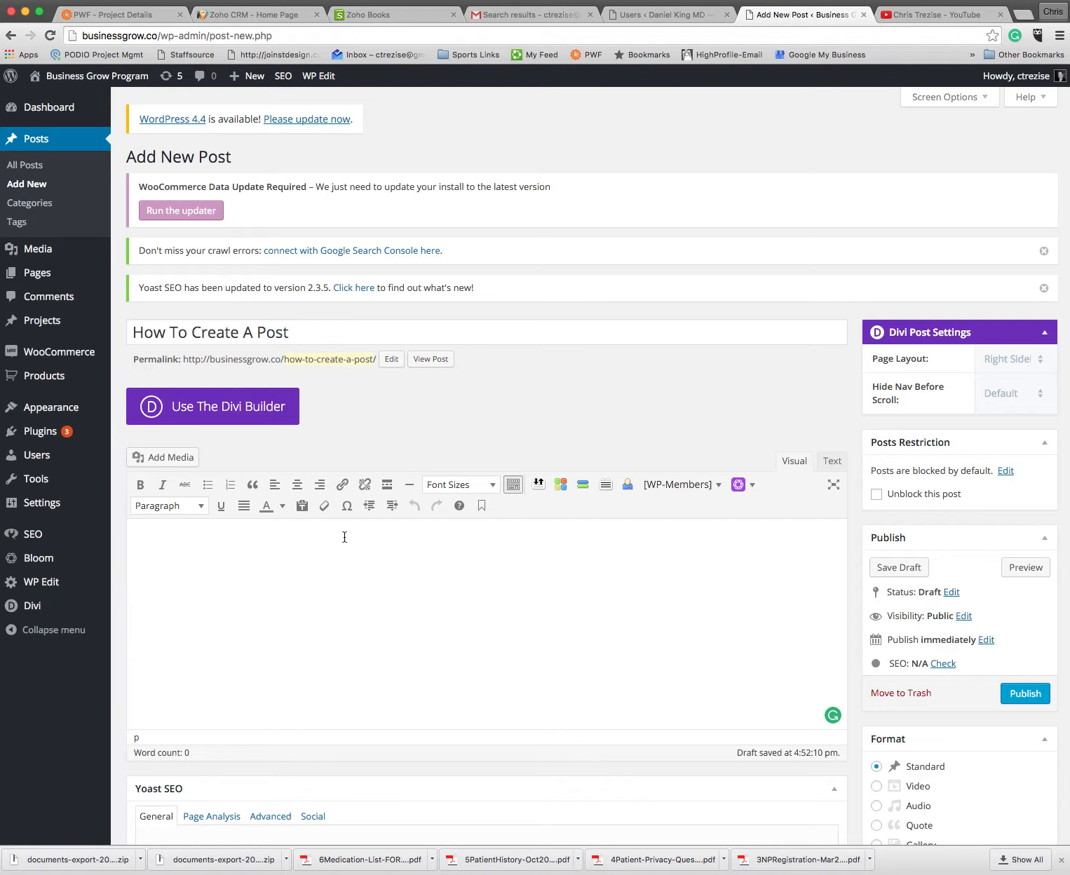
pyautogui.write('This post will give a brief overview of the functions and ')
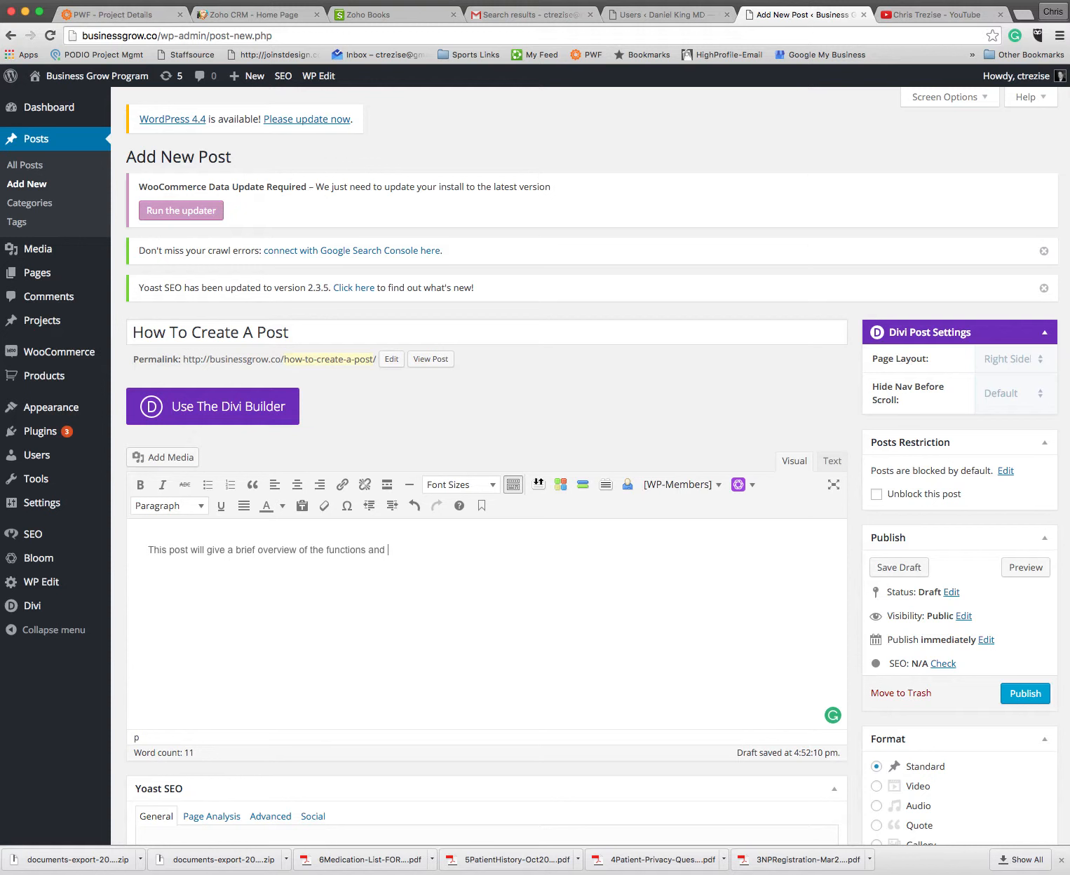
pyautogui.write('sytl')
pyautogui.press('BackSpace')
pyautogui.press('BackSpace')
pyautogui.press('BackSpace')
pyautogui.press('BackSpace')
pyautogui.press('BackSpace')
pyautogui.press('BackSpace')
pyautogui.write('tyles for creating a blog post.')
# Step: Insert the line "Blog Posting Made Simple" as its own paragraph above the body sentence
pyautogui.click(146, 548)
pyautogui.write('Blog')
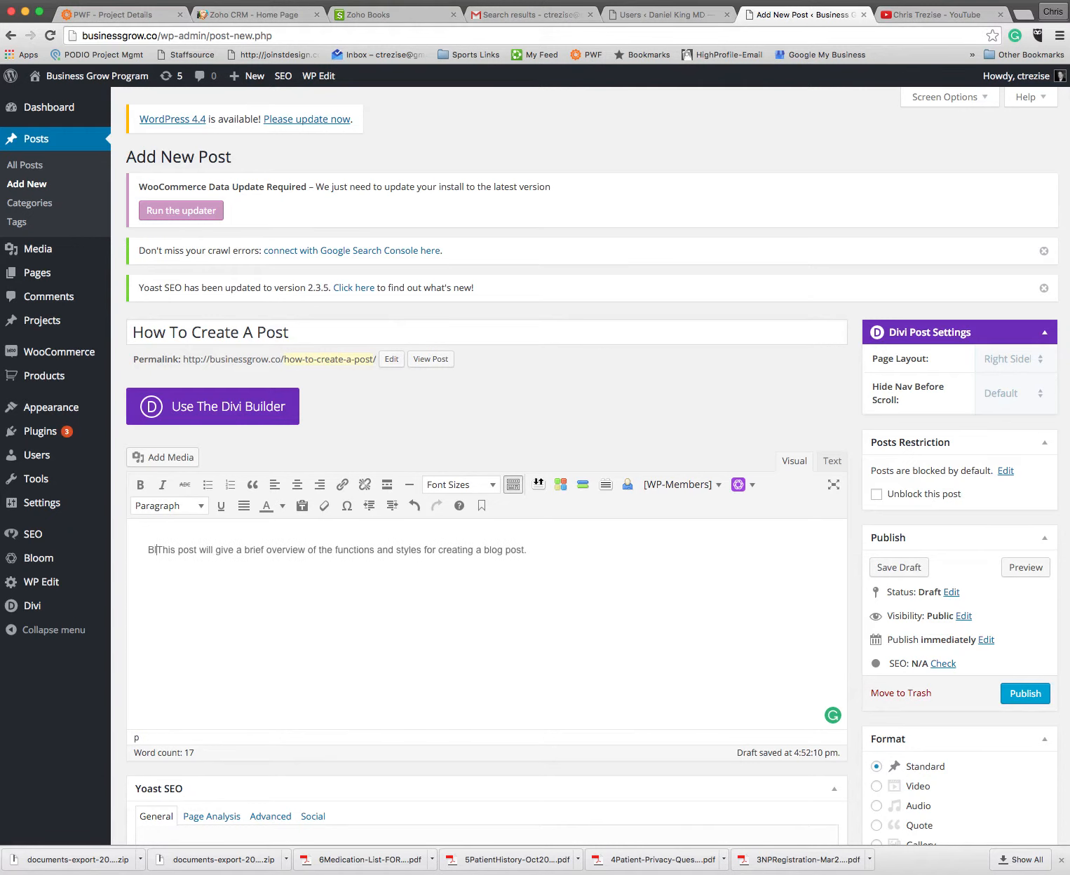
pyautogui.write(' Posting M')
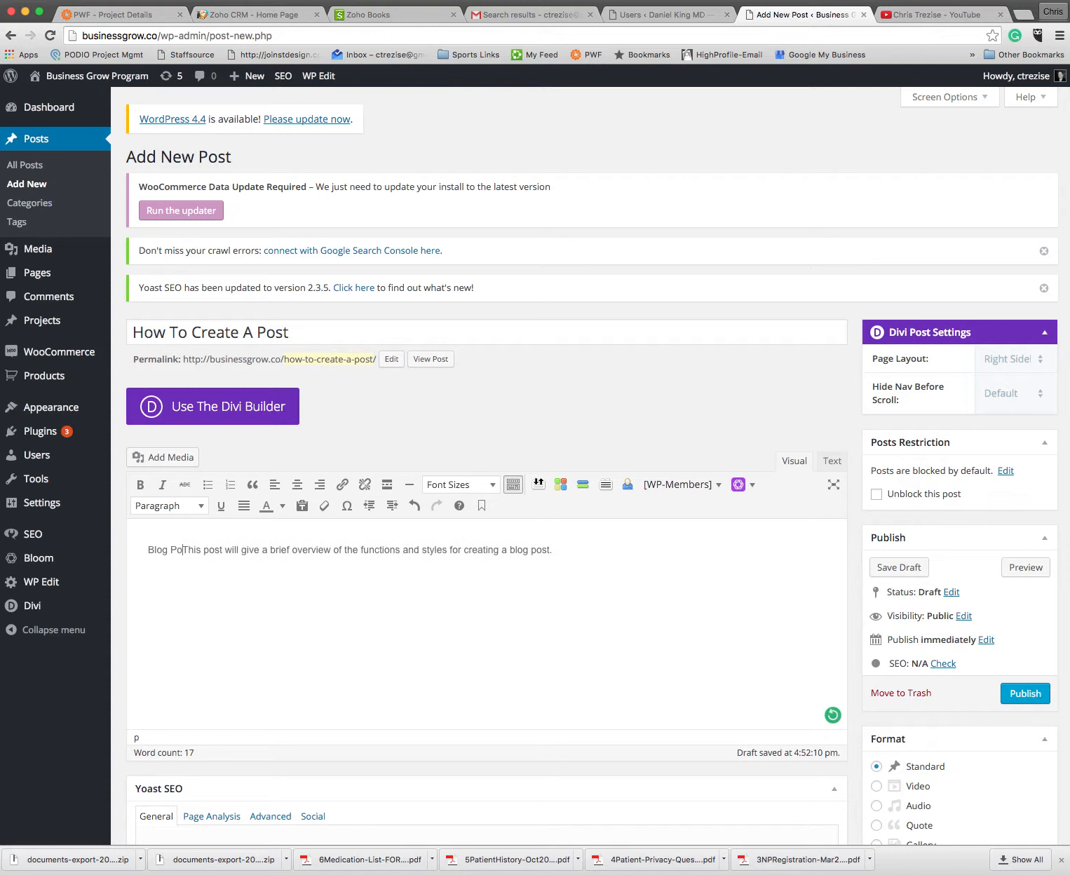
pyautogui.write('ade Simple')
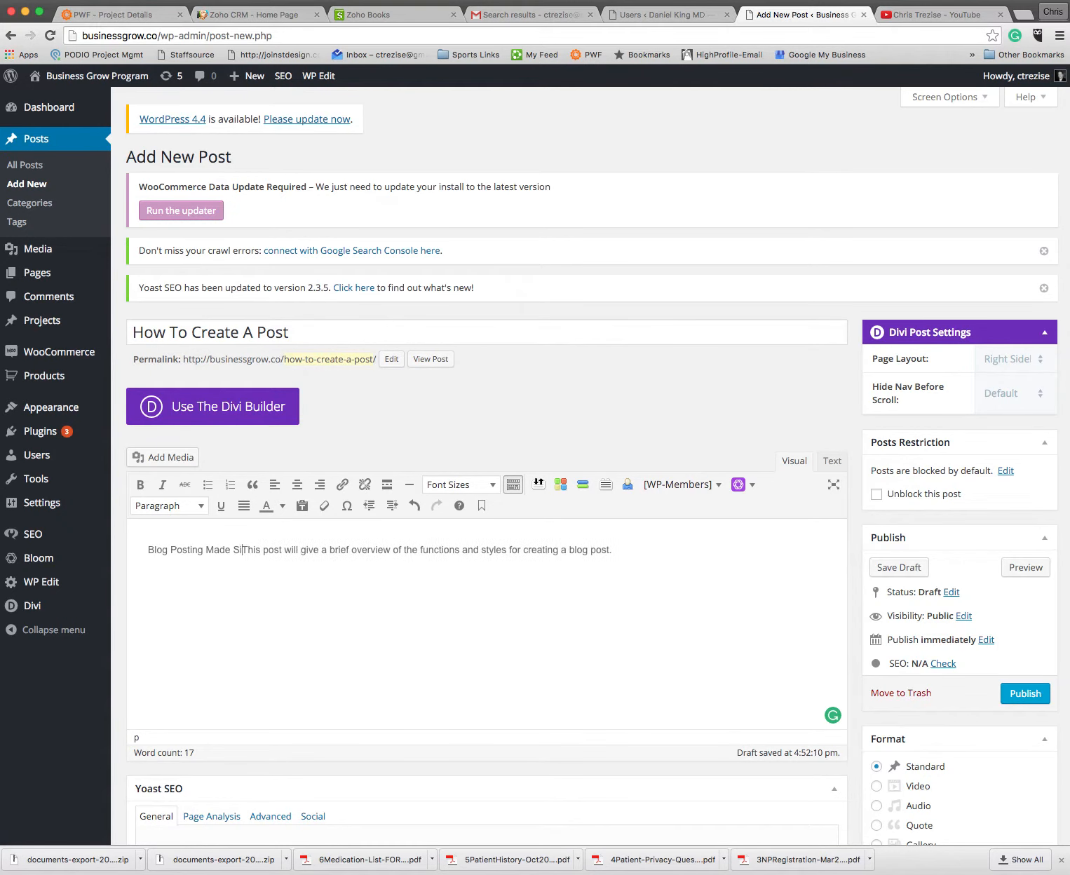
pyautogui.press('Return')
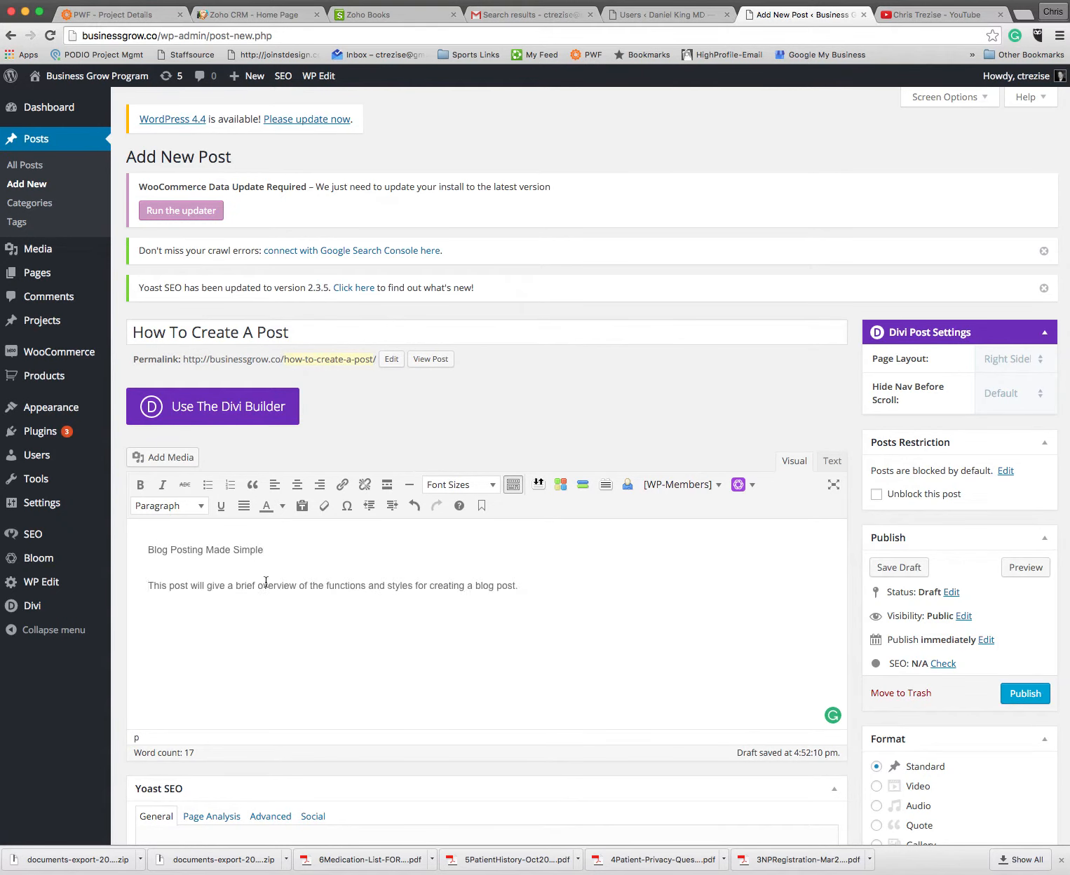
# Step: Format the line "Blog Posting Made Simple" as Heading 1
pyautogui.moveTo(271, 551); pyautogui.dragTo(119, 547)
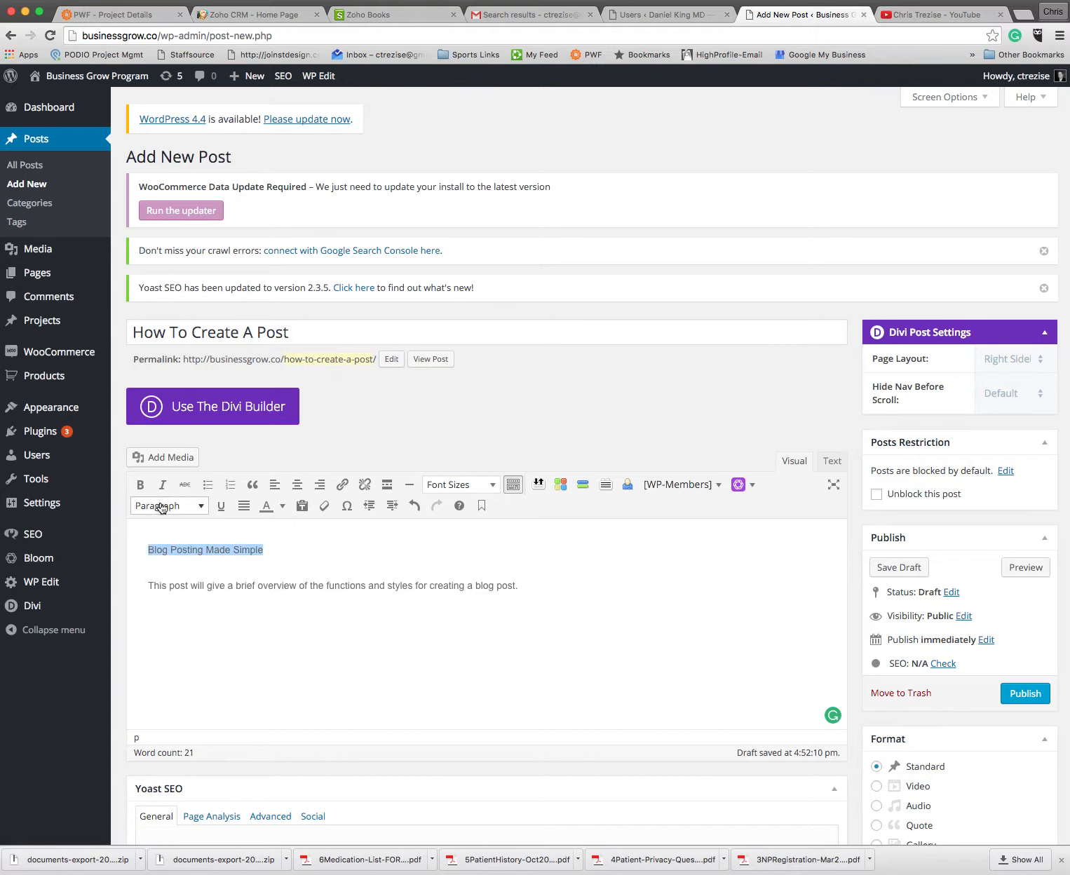
pyautogui.click(160, 506)
pyautogui.click(197, 559)
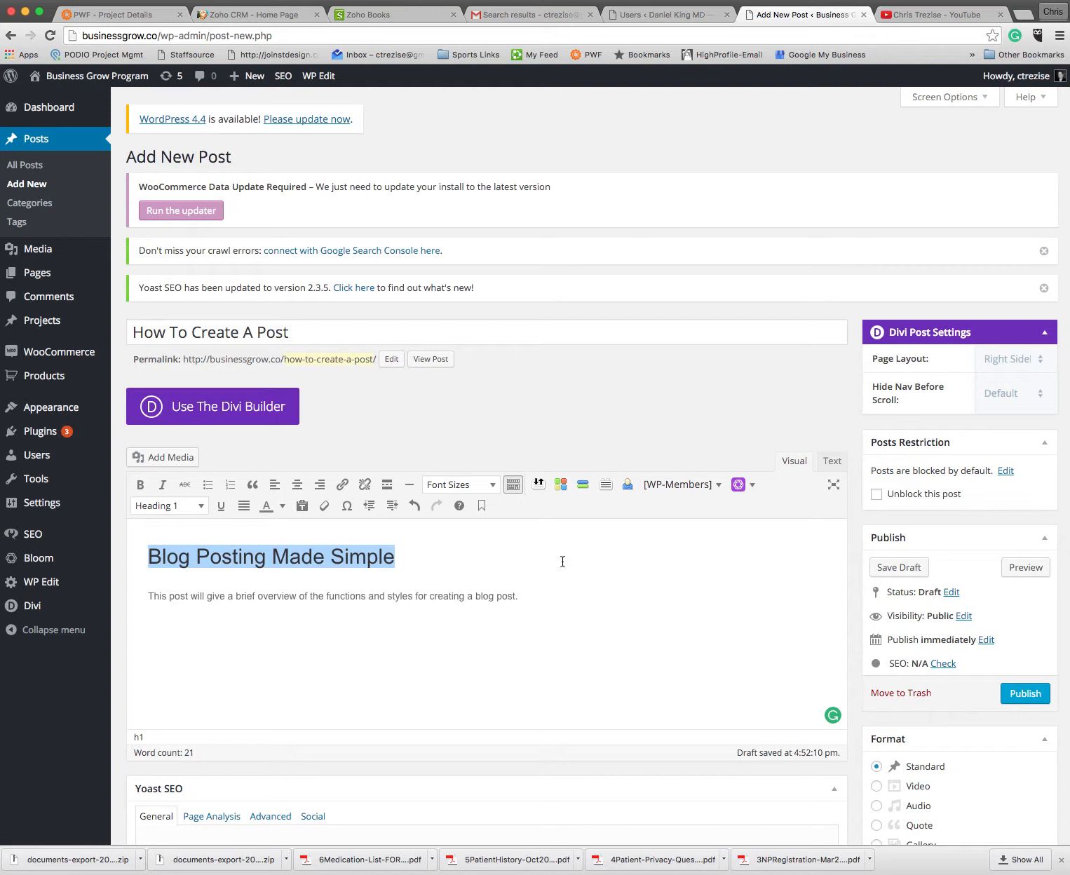
pyautogui.click(546, 597)
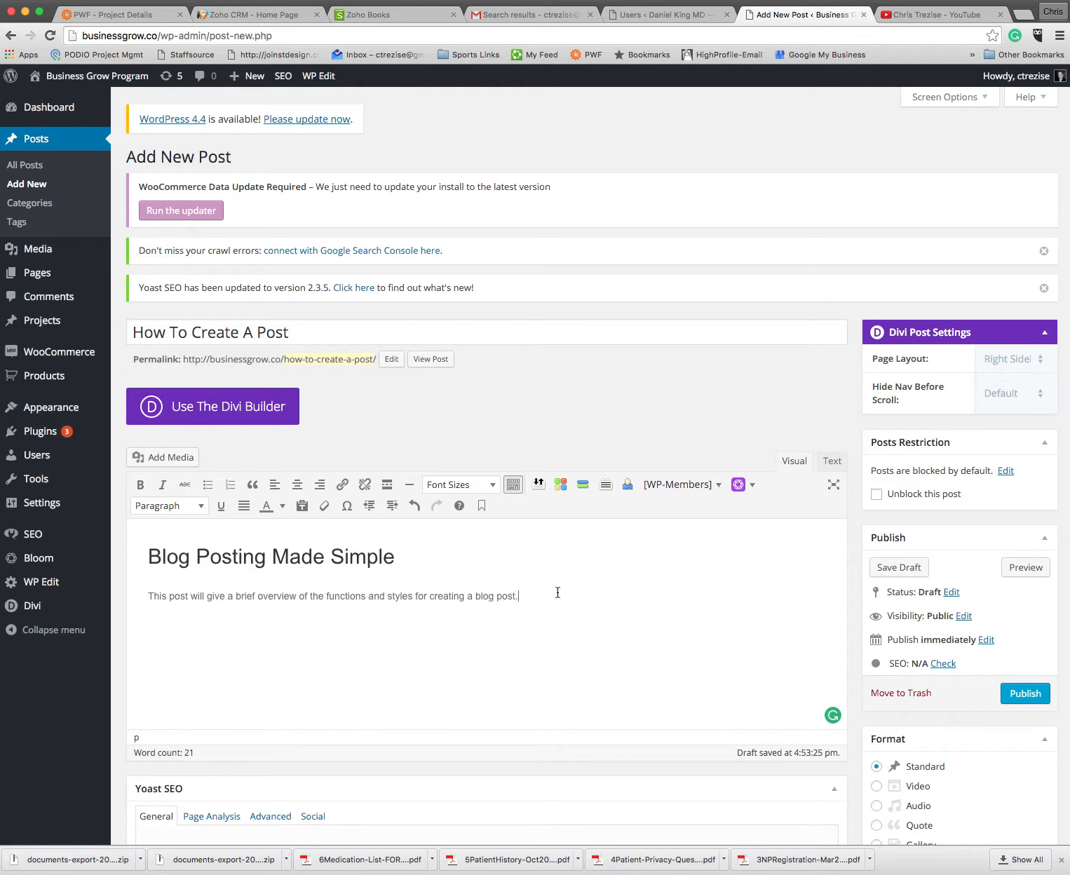
# Step: Look through the available categories and assign the post to Videography
pyautogui.scroll(-7, 742, 586)
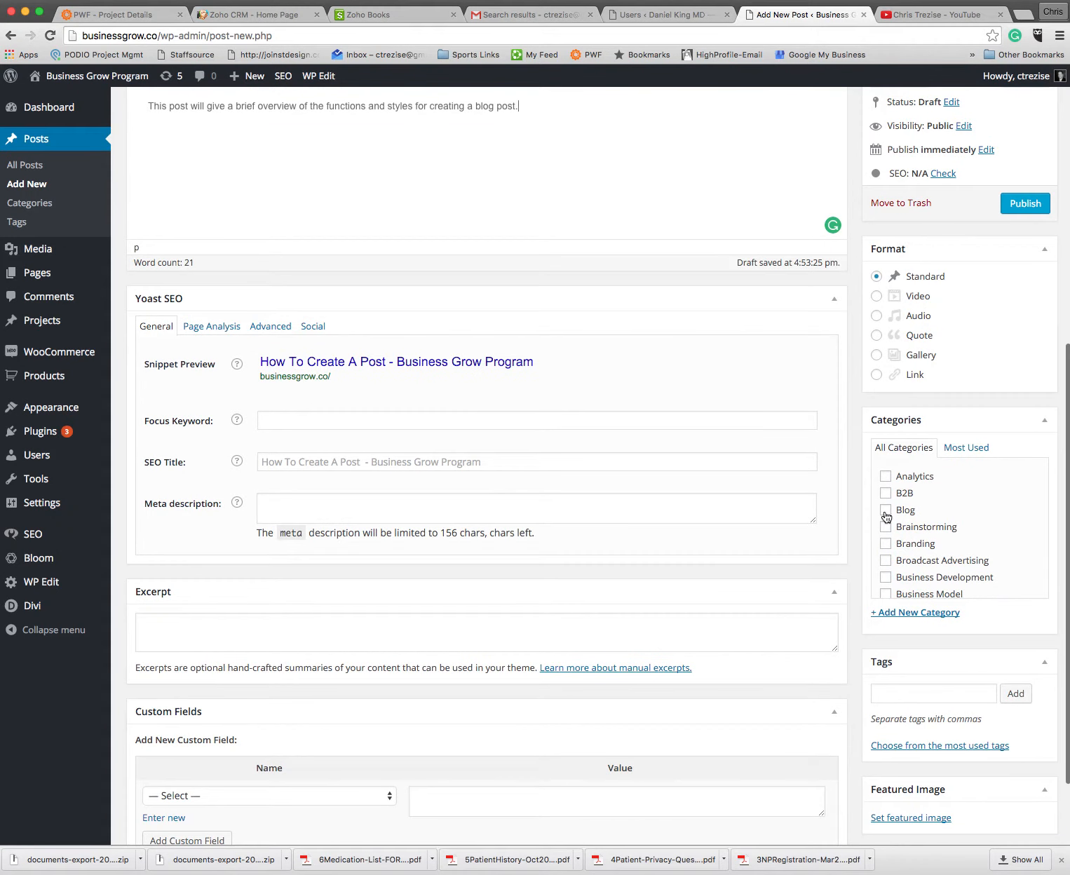
pyautogui.scroll(-4, 948, 498)
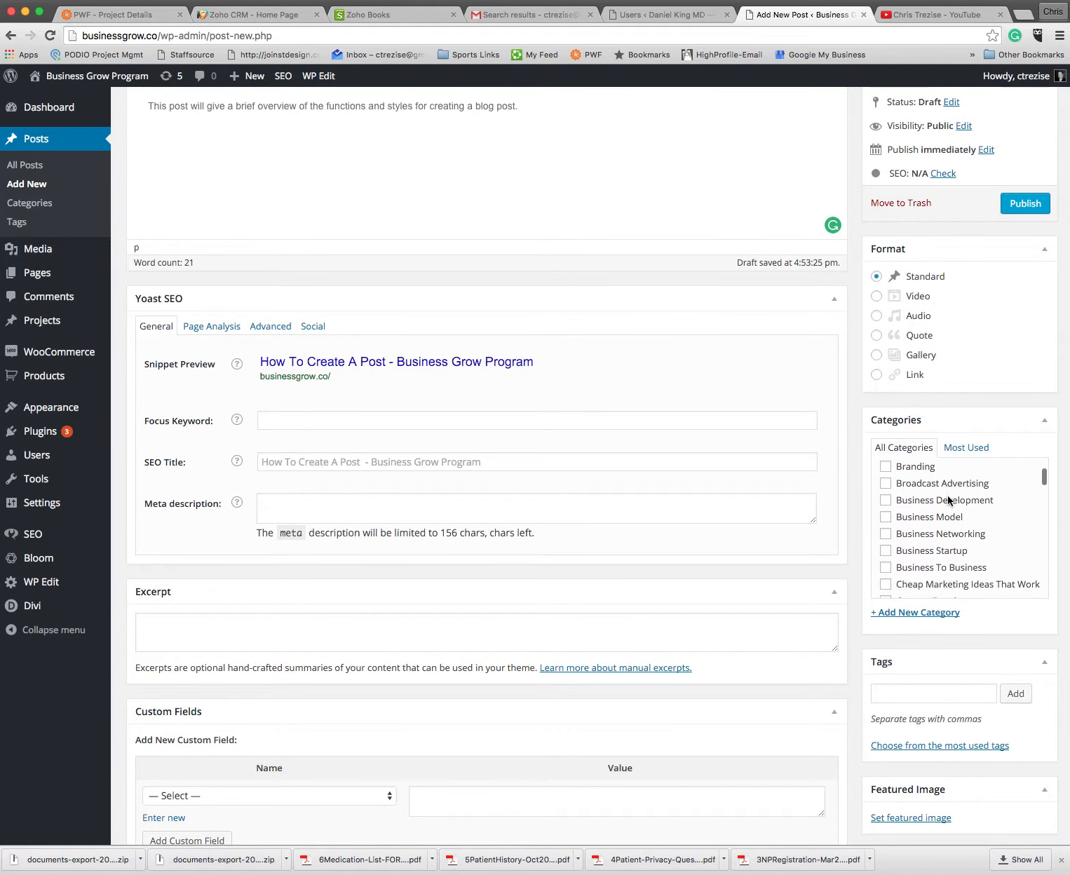
pyautogui.scroll(-2, 948, 498)
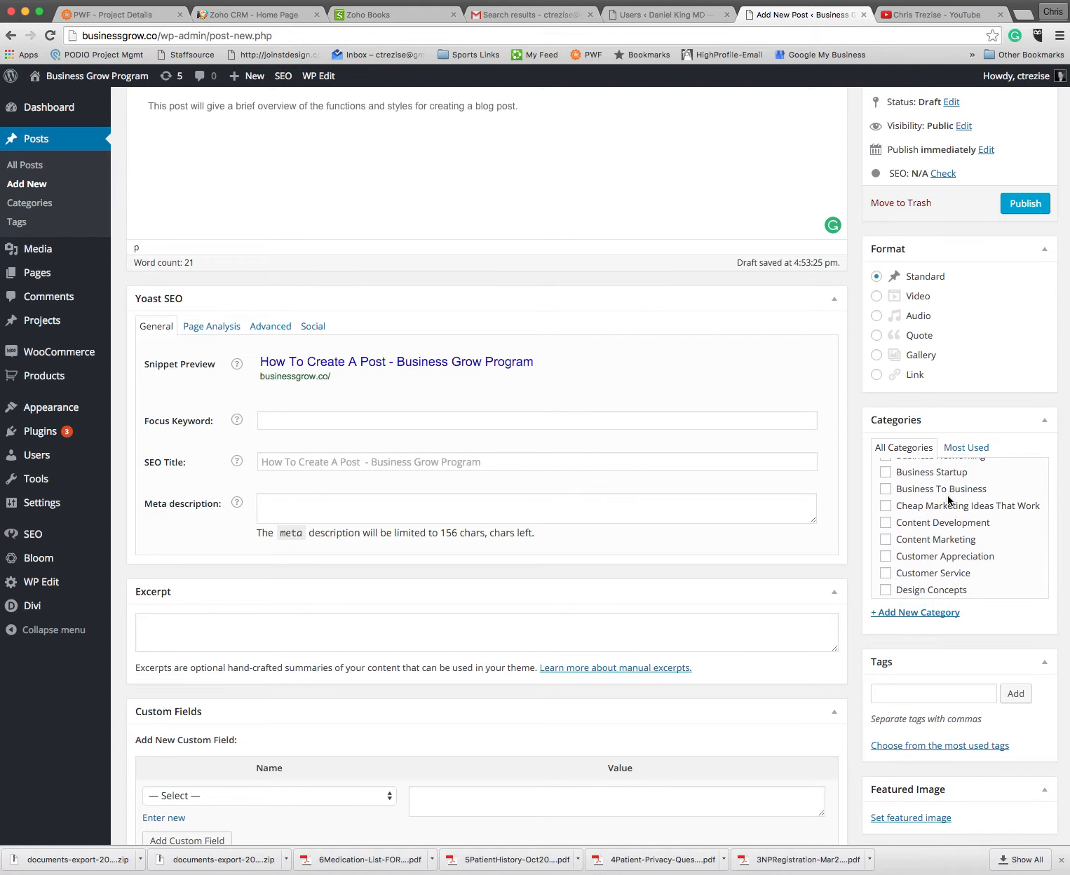
pyautogui.scroll(-2, 948, 498)
pyautogui.scroll(-2, 947, 498)
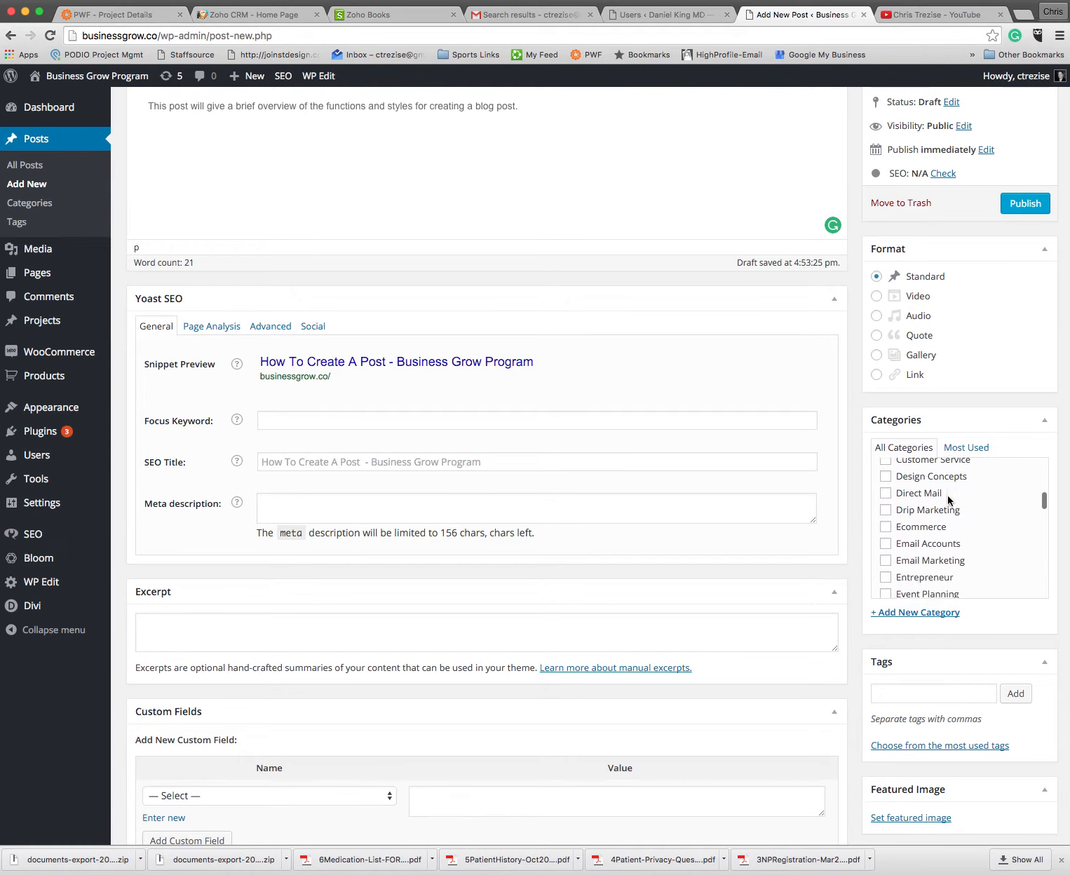
pyautogui.scroll(-2, 940, 533)
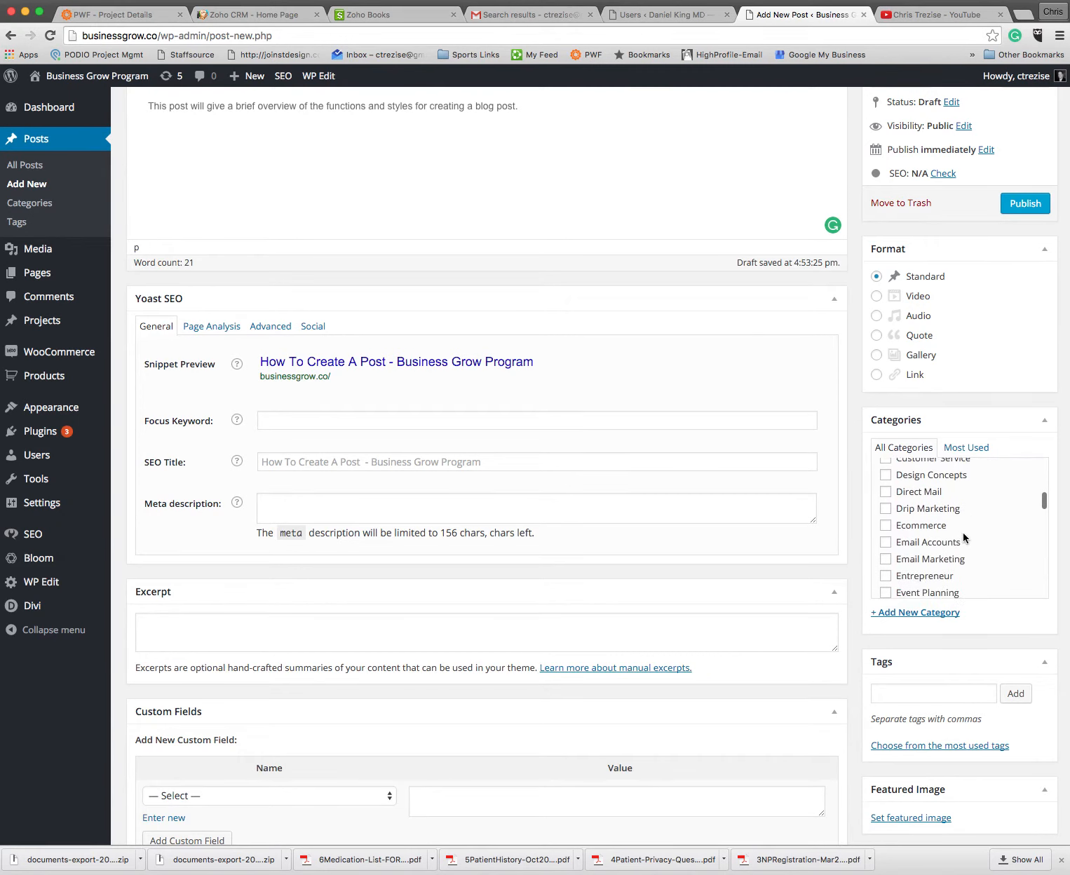
pyautogui.scroll(-3, 964, 538)
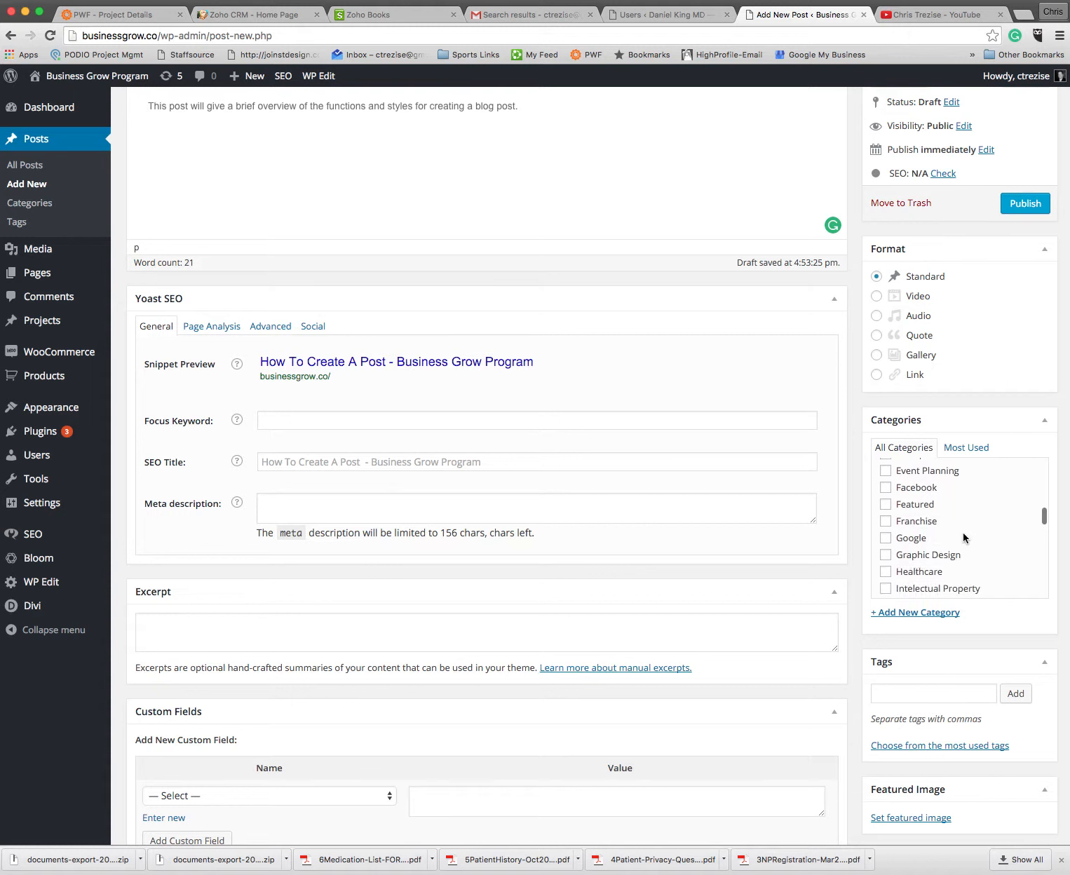
pyautogui.scroll(-2, 964, 538)
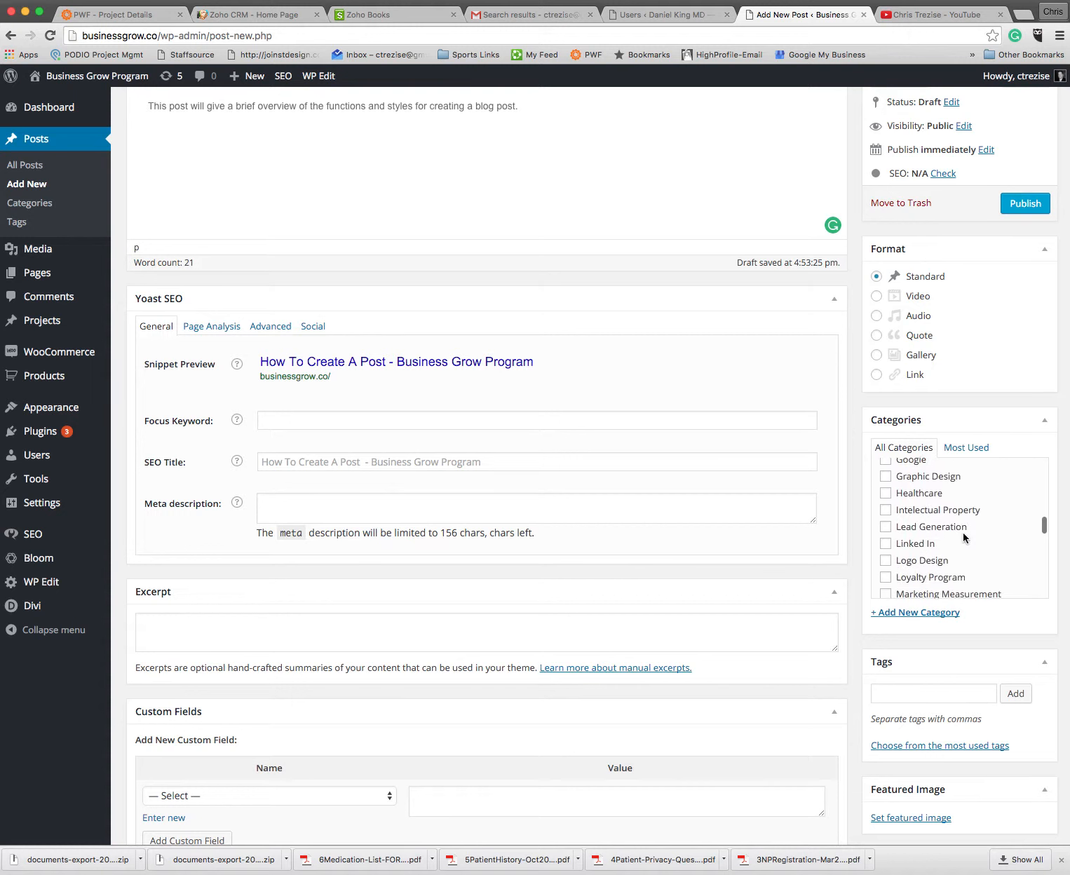
pyautogui.scroll(-3, 965, 537)
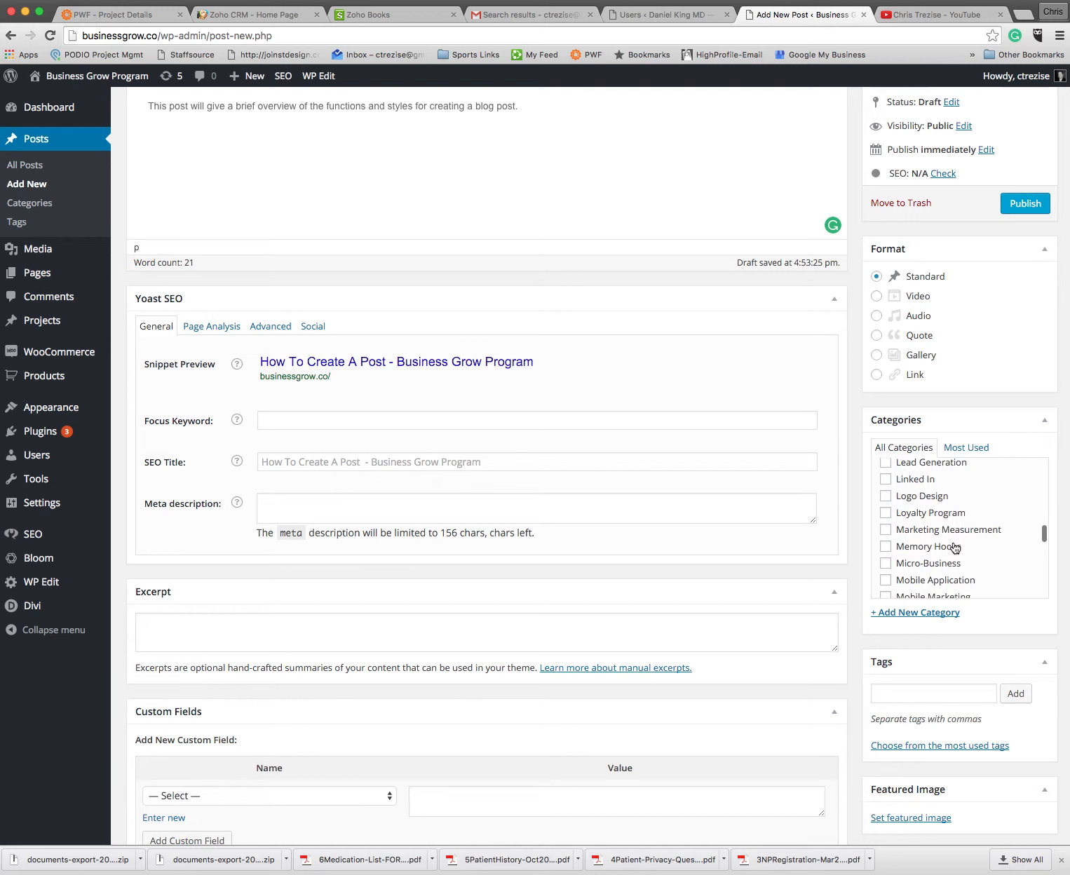
pyautogui.scroll(-3, 958, 553)
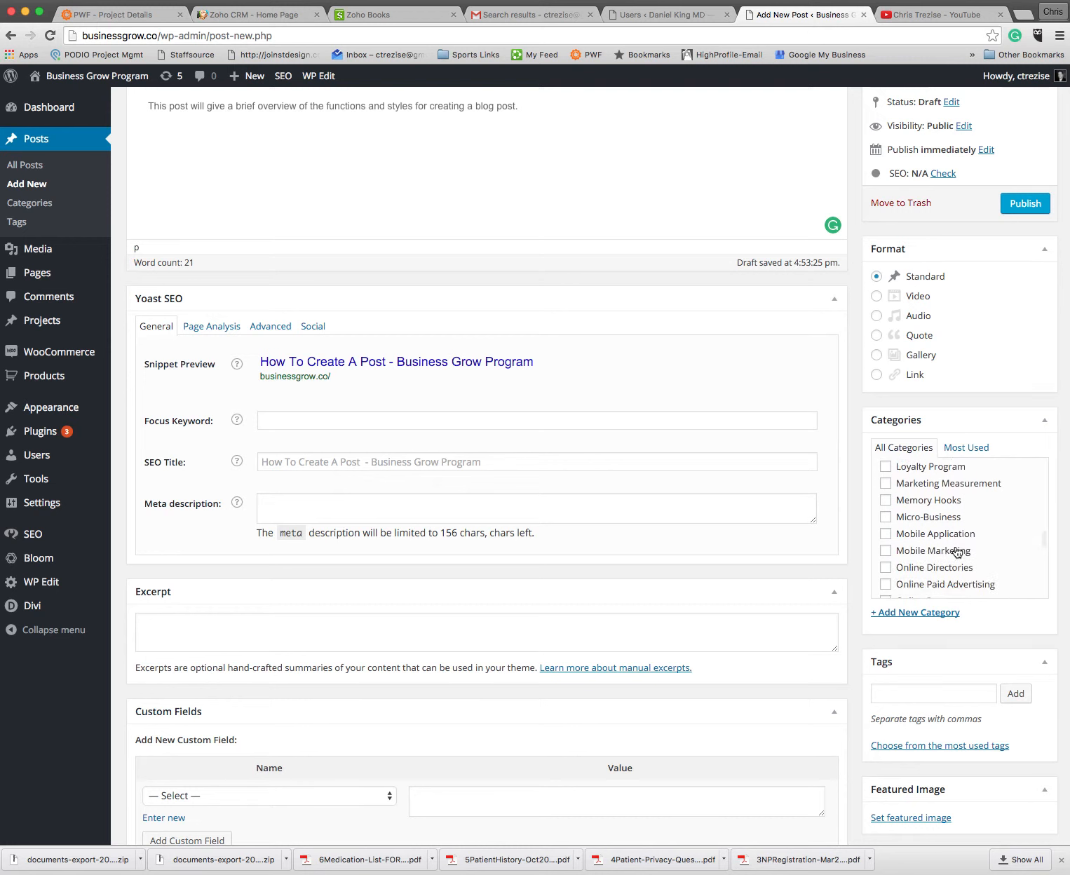
pyautogui.scroll(-9, 957, 553)
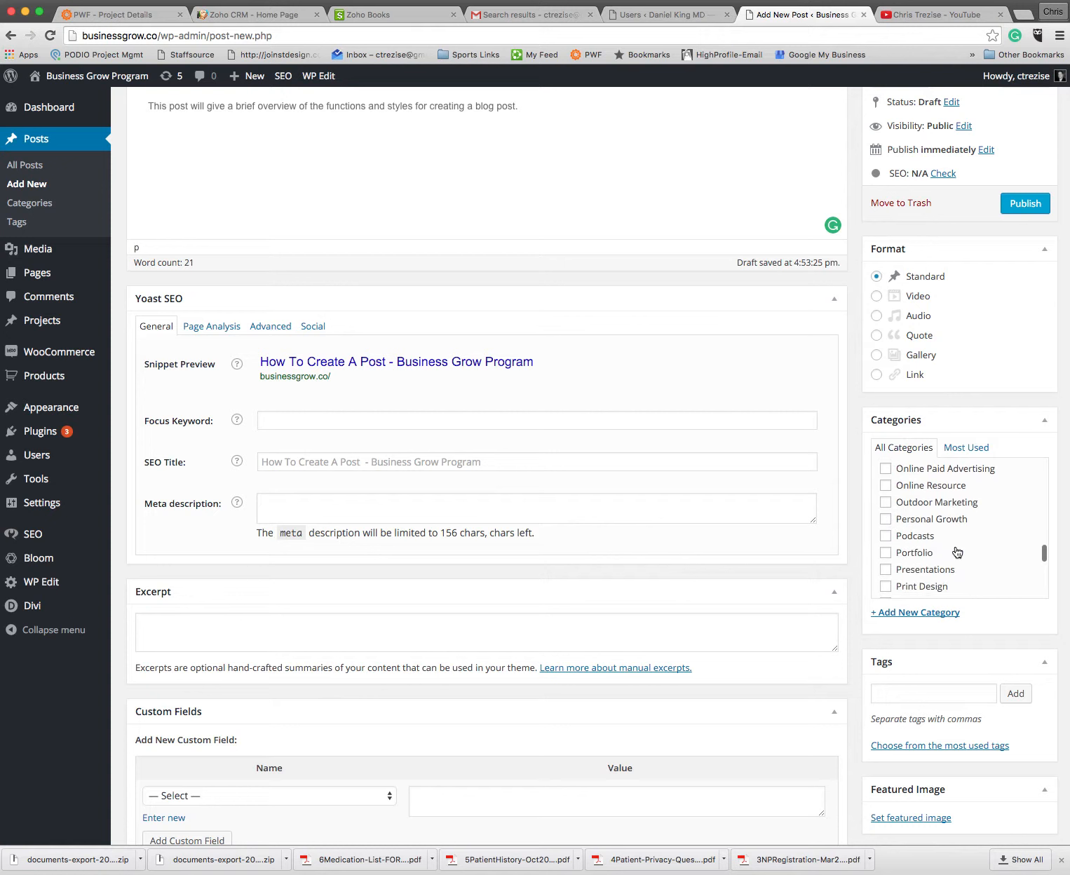
pyautogui.scroll(-3, 957, 515)
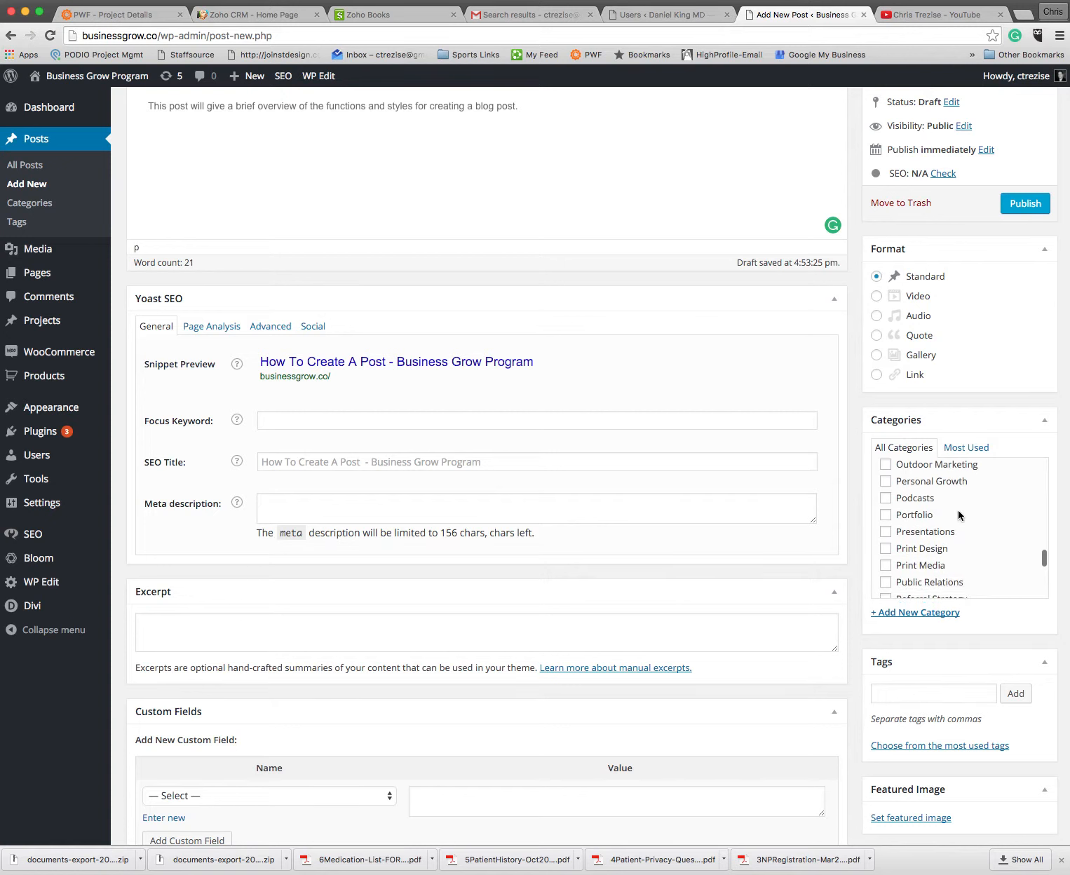
pyautogui.scroll(-7, 959, 516)
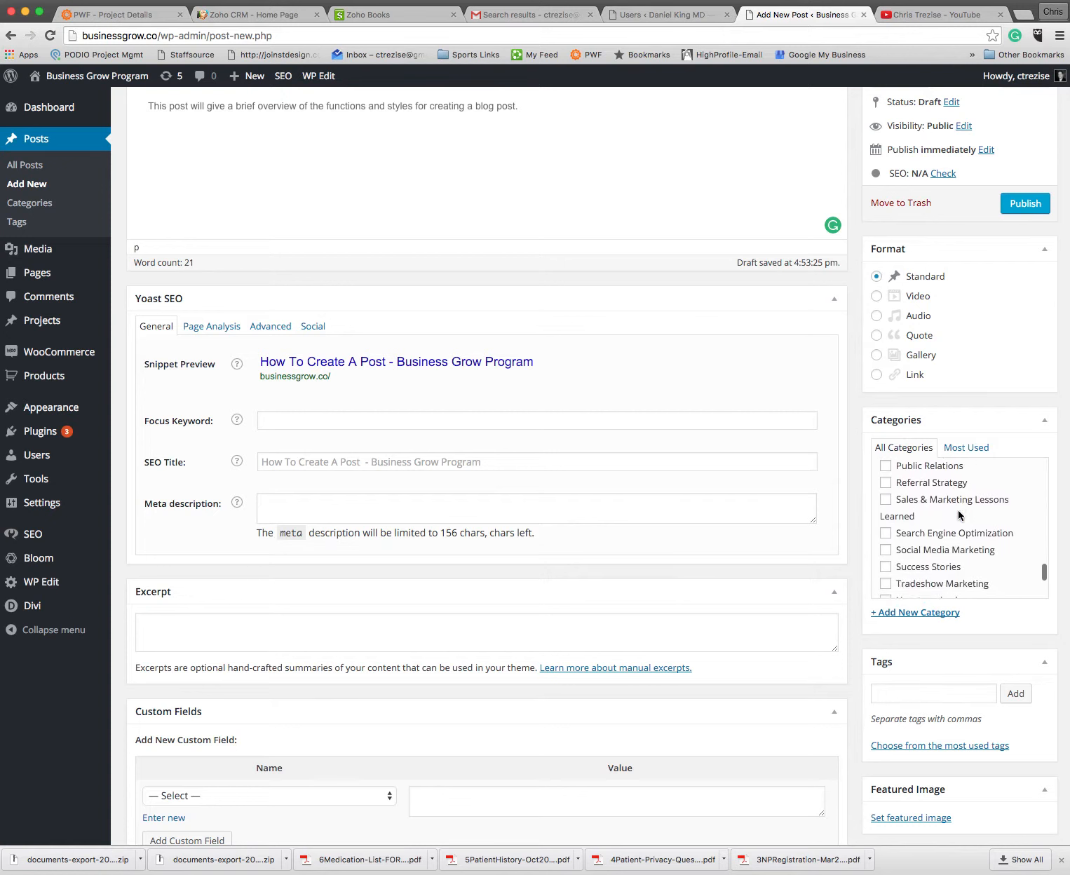
pyautogui.scroll(-1, 966, 527)
pyautogui.scroll(-4, 965, 528)
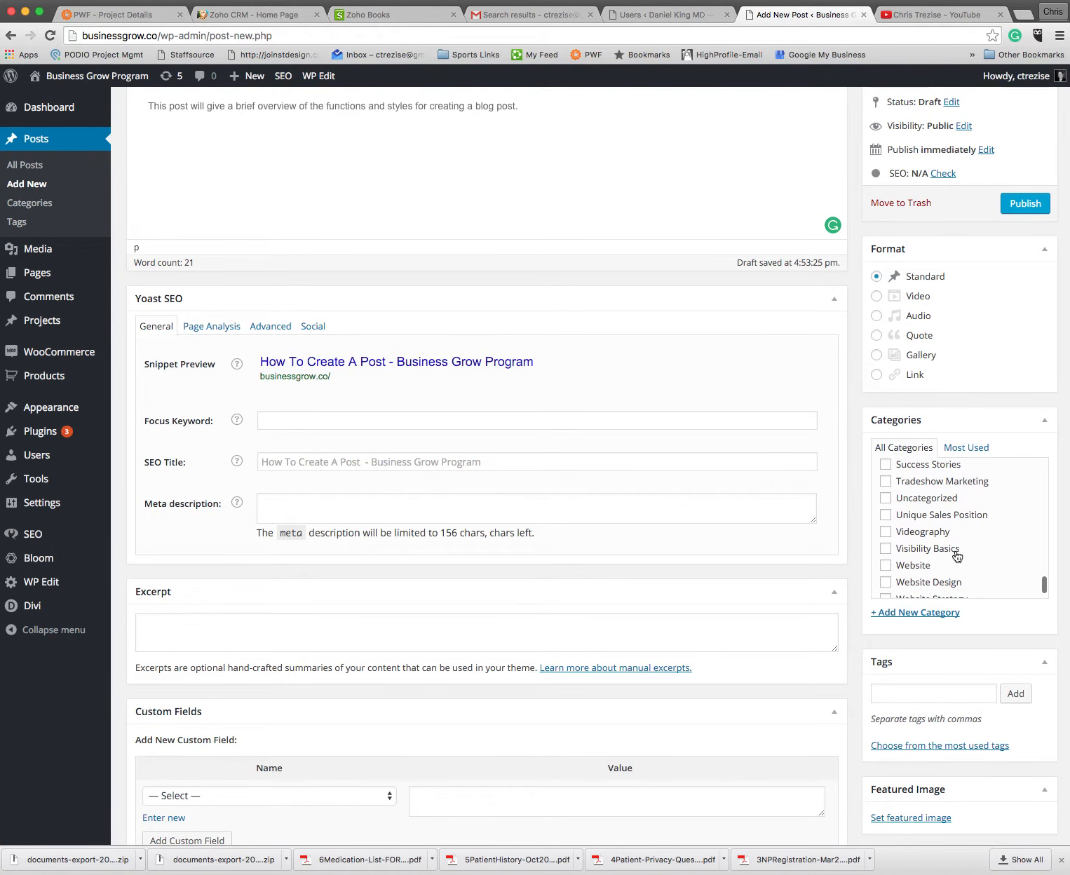
pyautogui.scroll(-3, 967, 545)
pyautogui.scroll(4, 967, 546)
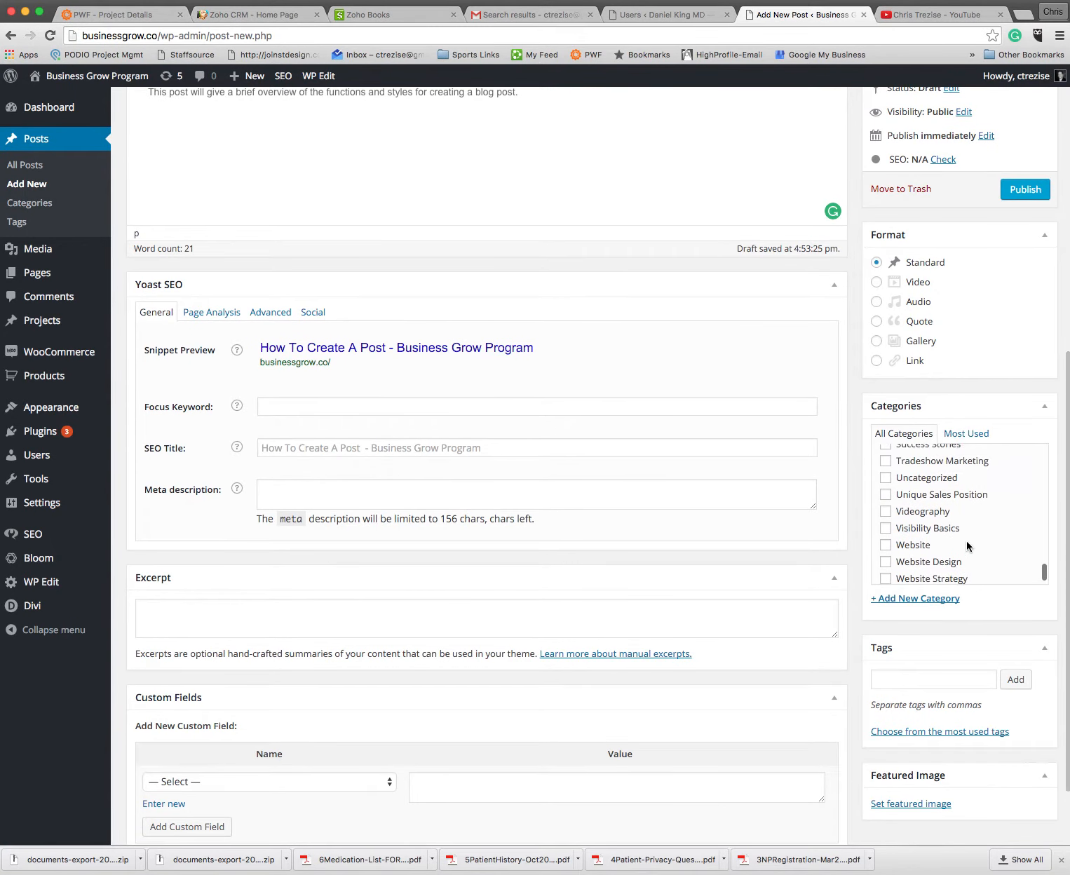
pyautogui.click(886, 532)
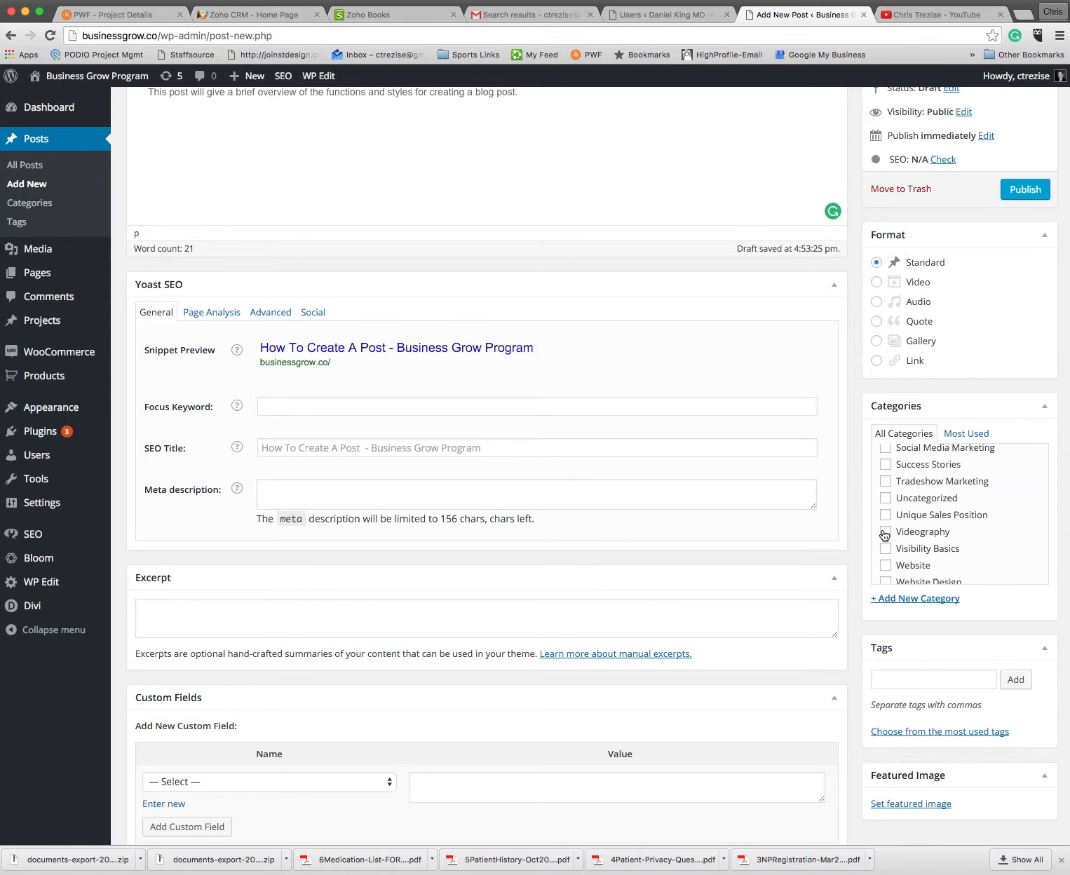
# Step: Add the tags tutorial, blog, posting and video to the post
pyautogui.click(924, 677)
pyautogui.write('tut')
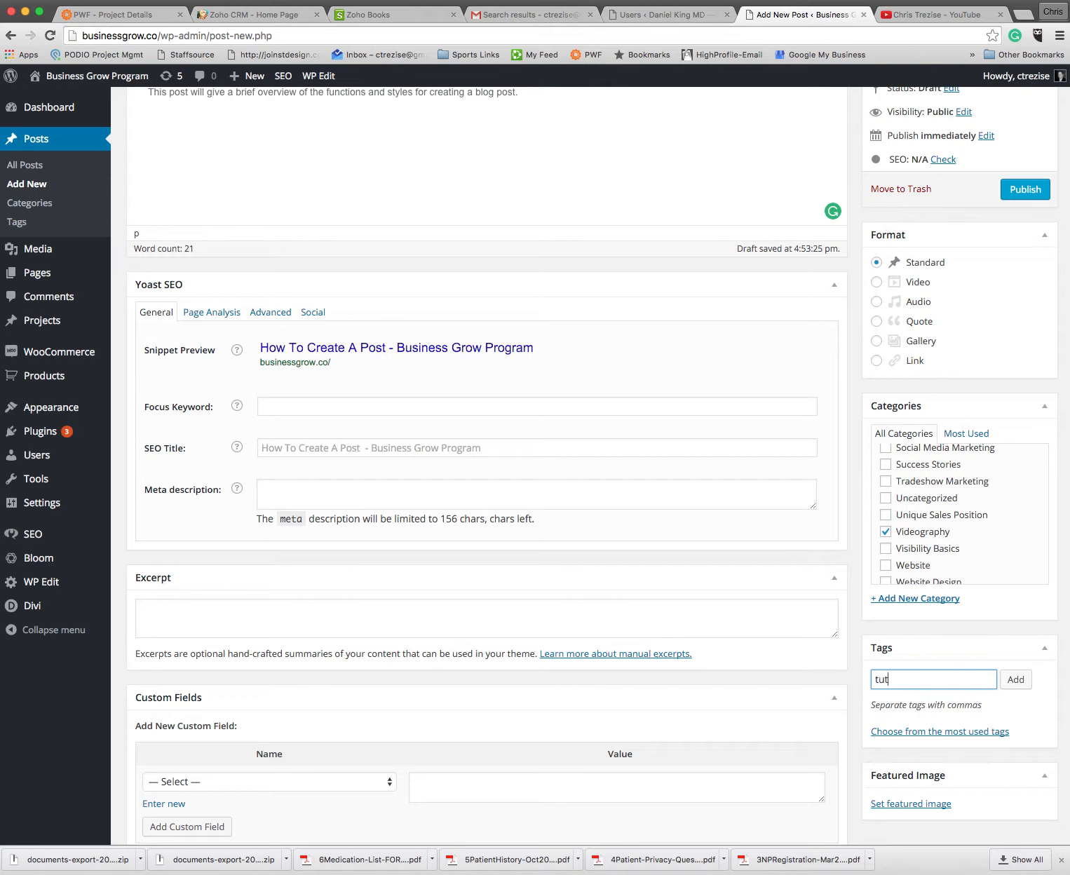
pyautogui.write('orial, blog, posting, video')
pyautogui.click(1021, 682)
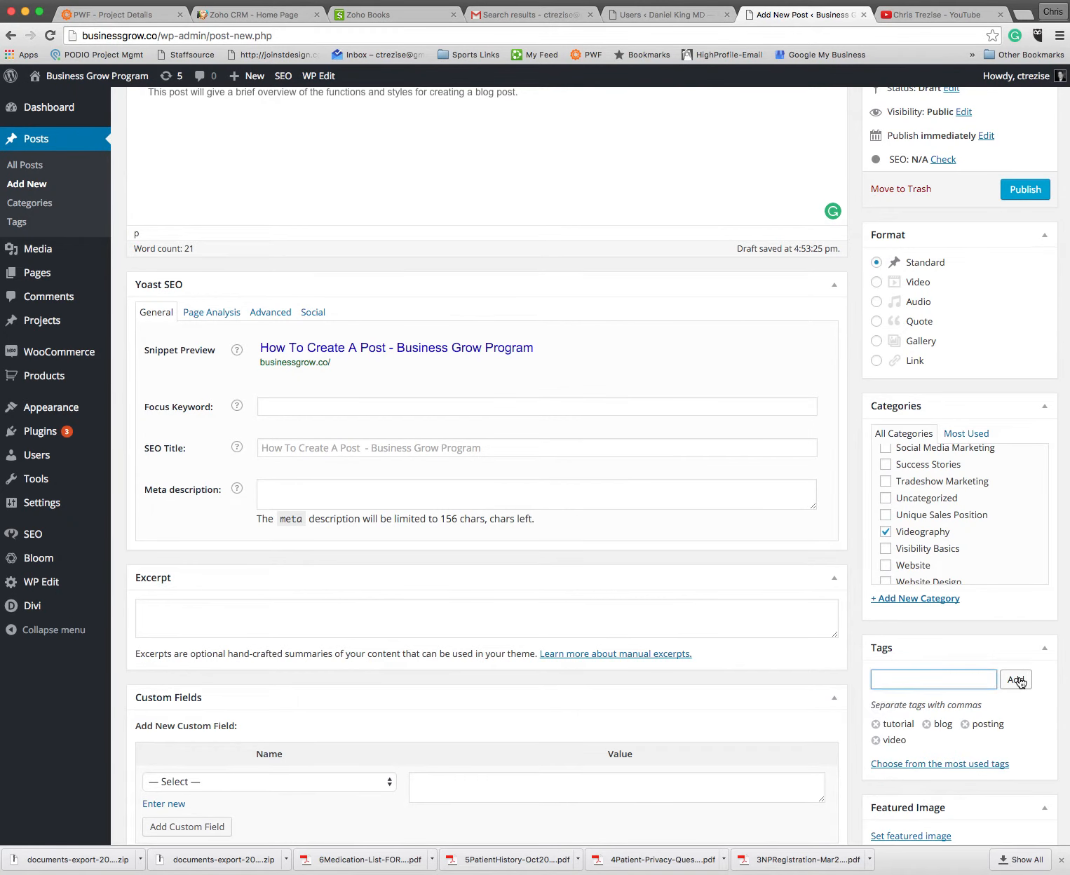
# Step: Place the insertion point after the body sentence and select the image fbprofile-blog-img.jpg from the media library
pyautogui.scroll(-2, 1021, 681)
pyautogui.scroll(5, 1020, 681)
pyautogui.click(448, 246)
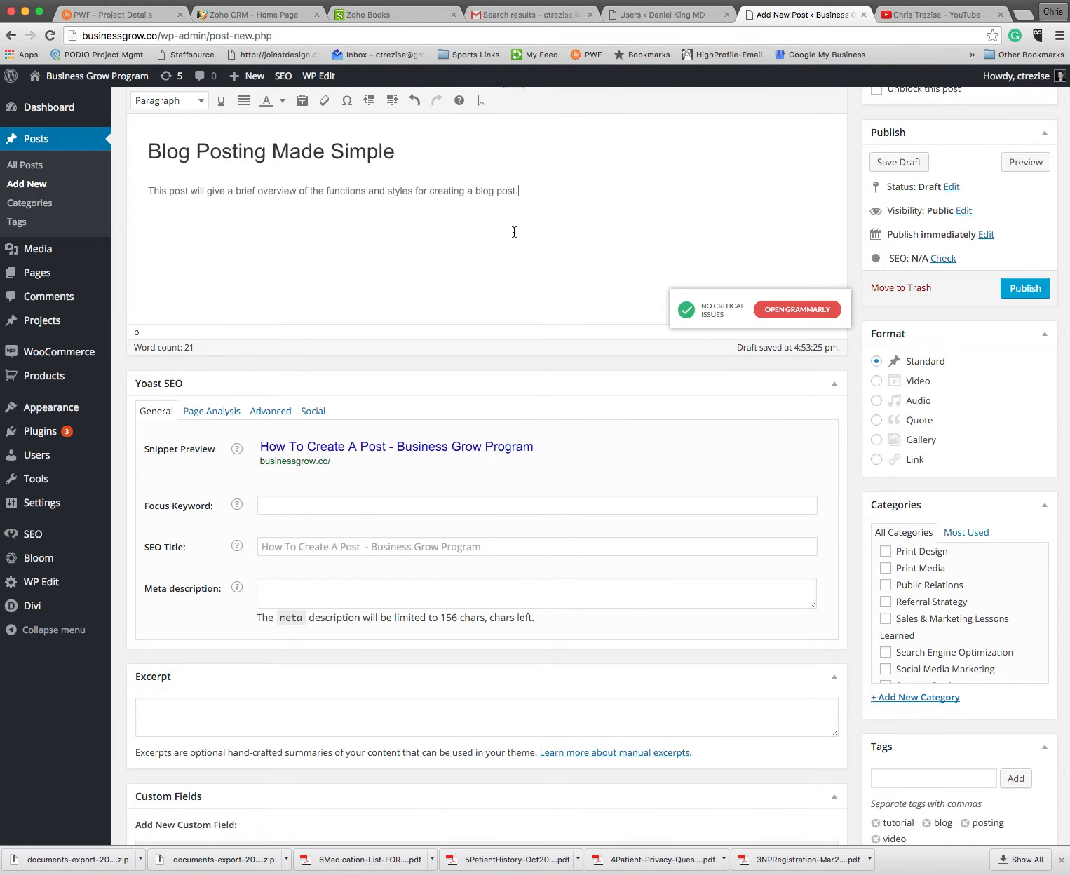
pyautogui.scroll(6, 485, 229)
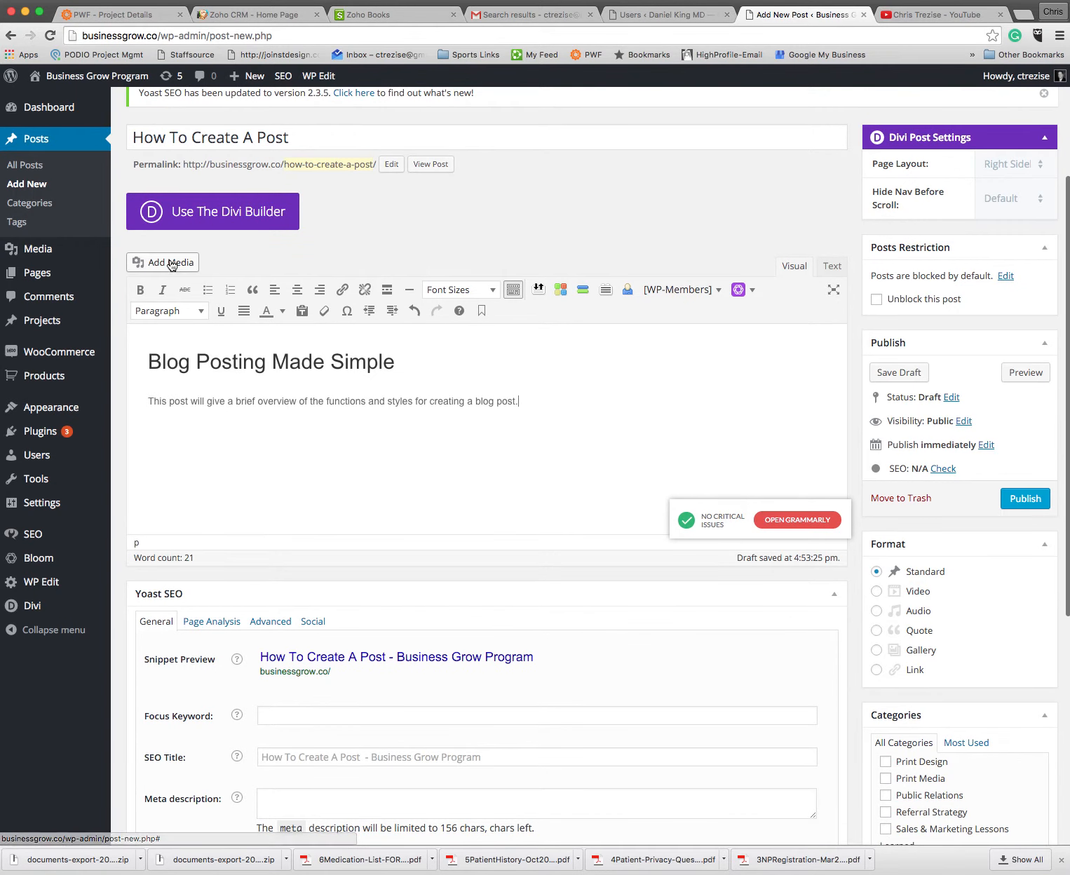
pyautogui.click(171, 264)
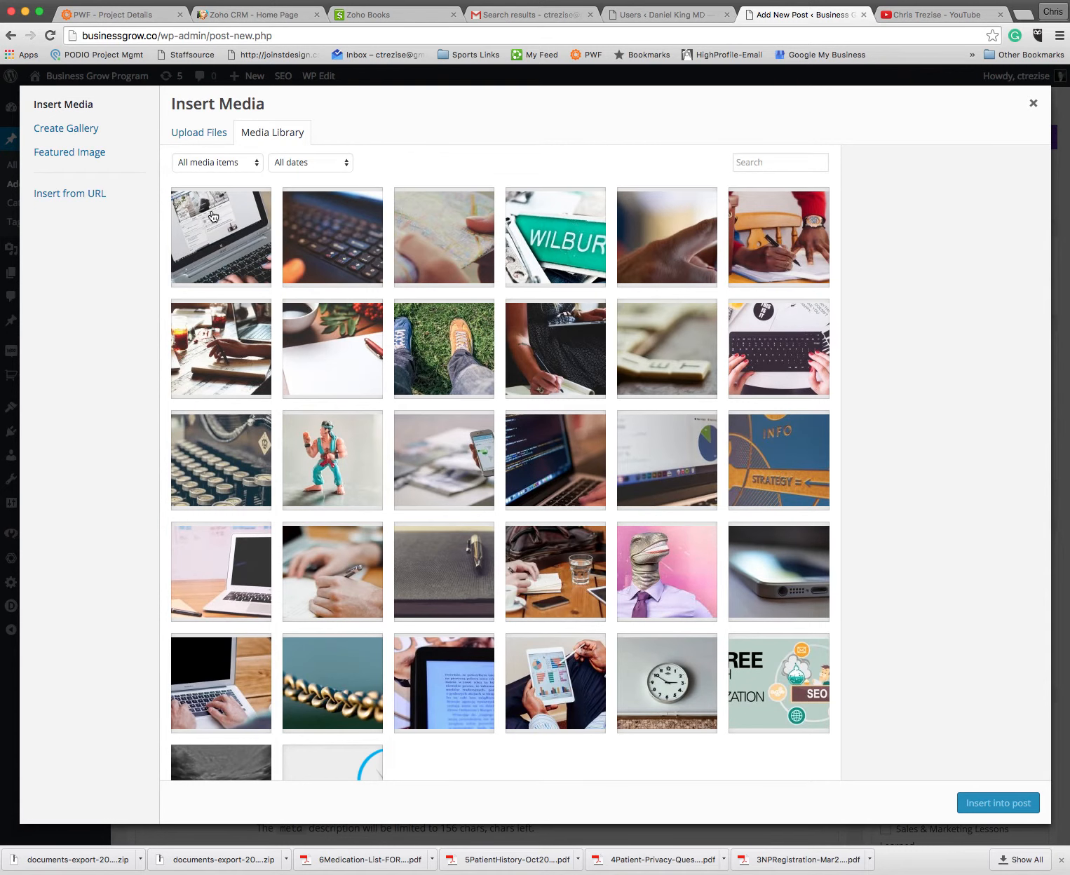
pyautogui.click(211, 228)
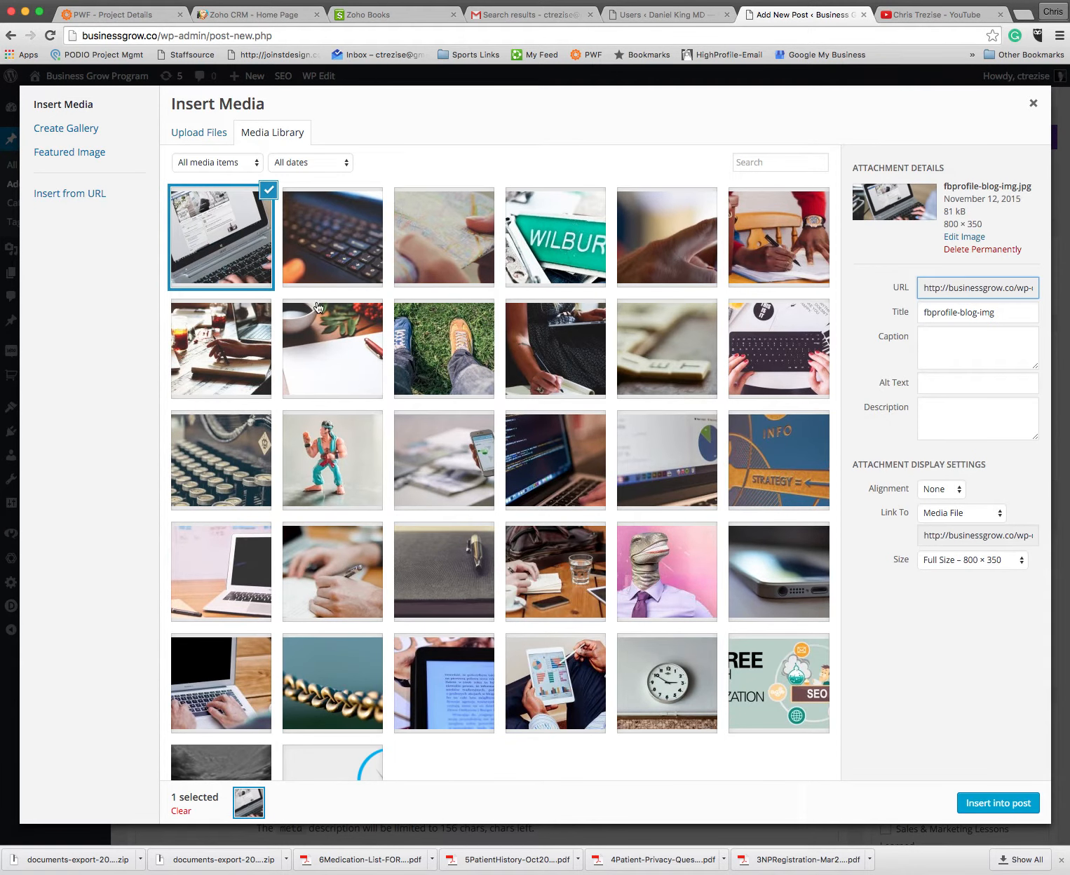
# Step: Look through the image files in the Brainstorm blog posts folder under Documents without uploading any, and return to the media library
pyautogui.click(203, 137)
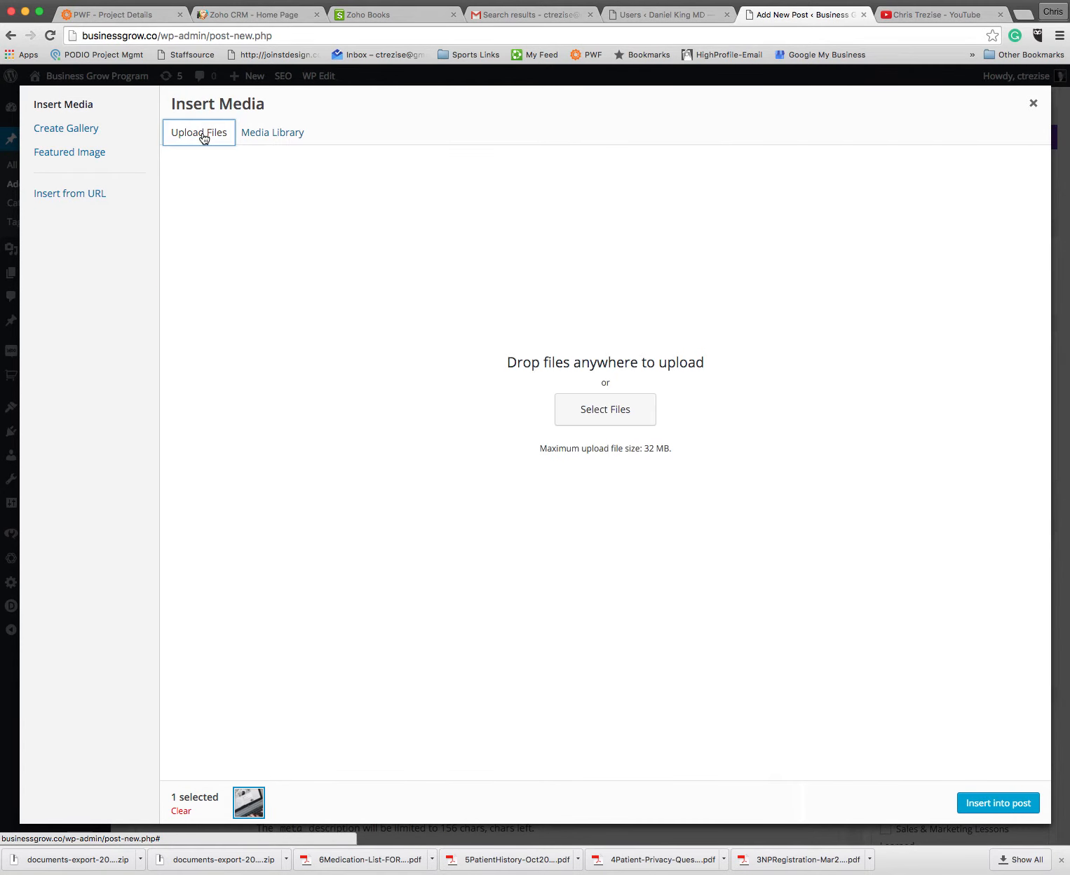
pyautogui.click(629, 416)
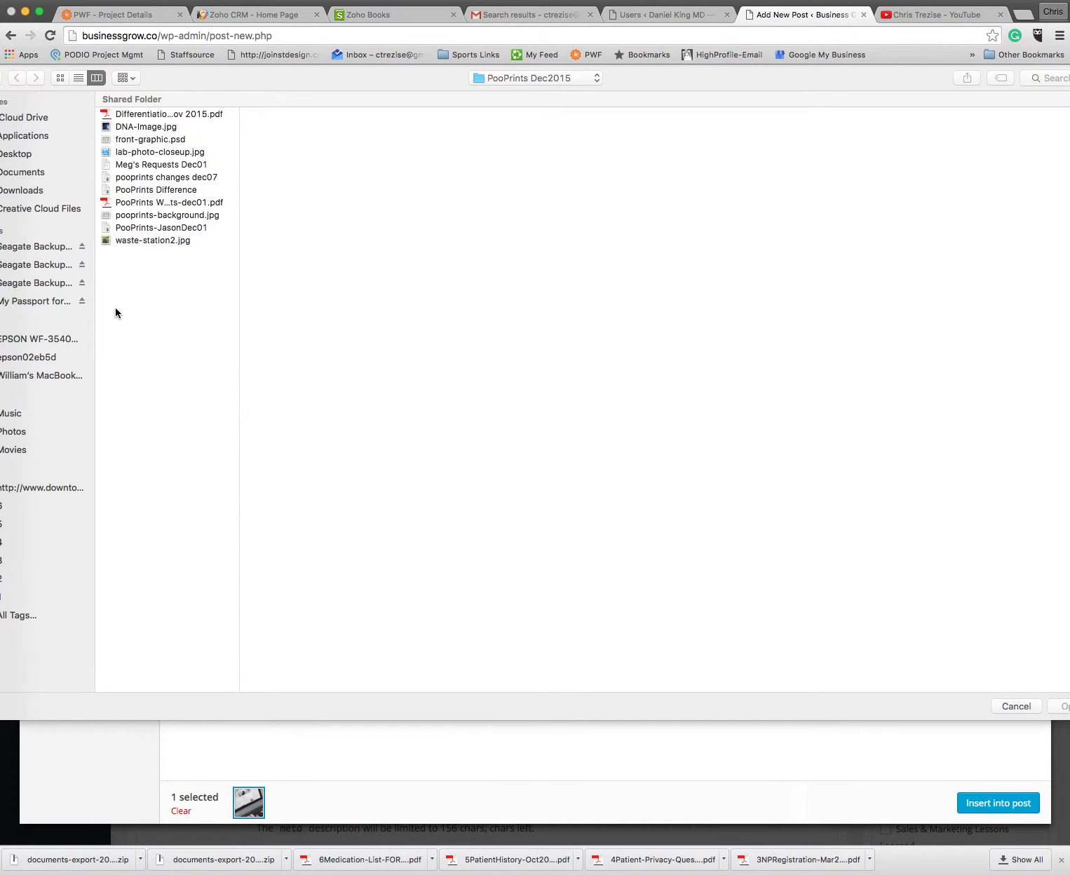
pyautogui.click(10, 173)
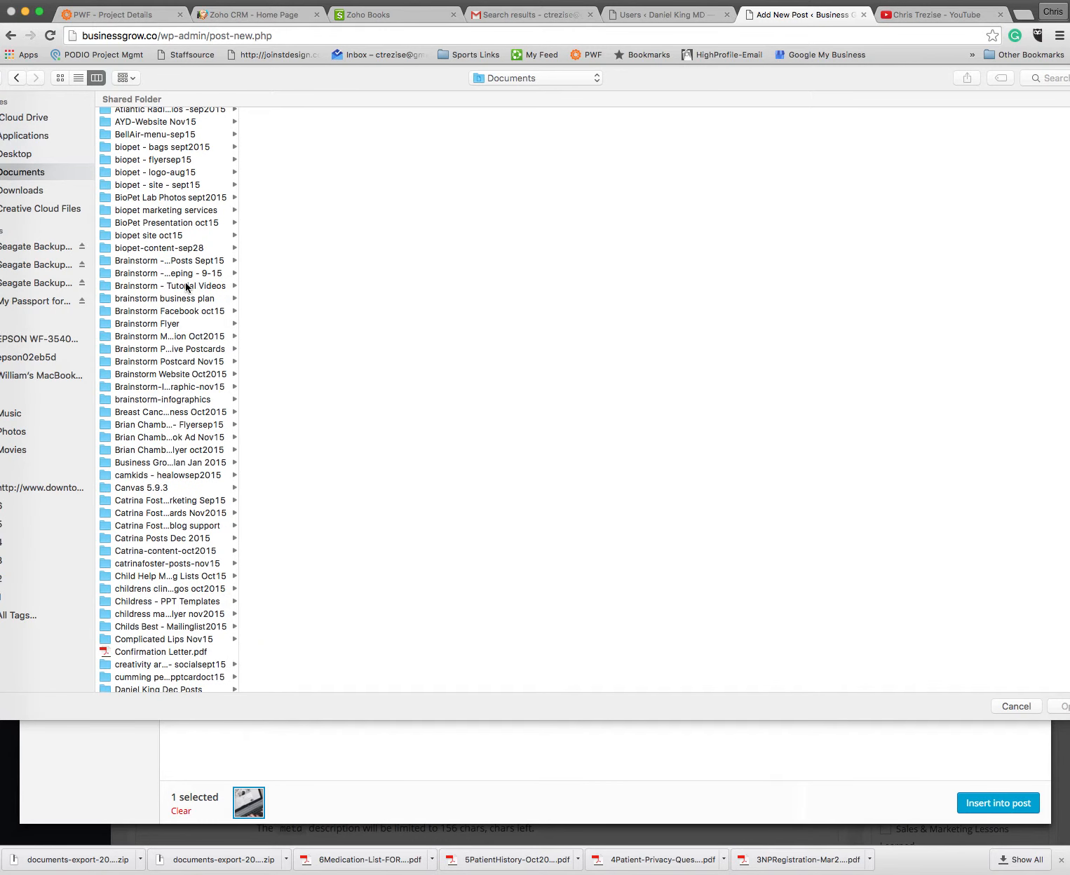
pyautogui.click(167, 260)
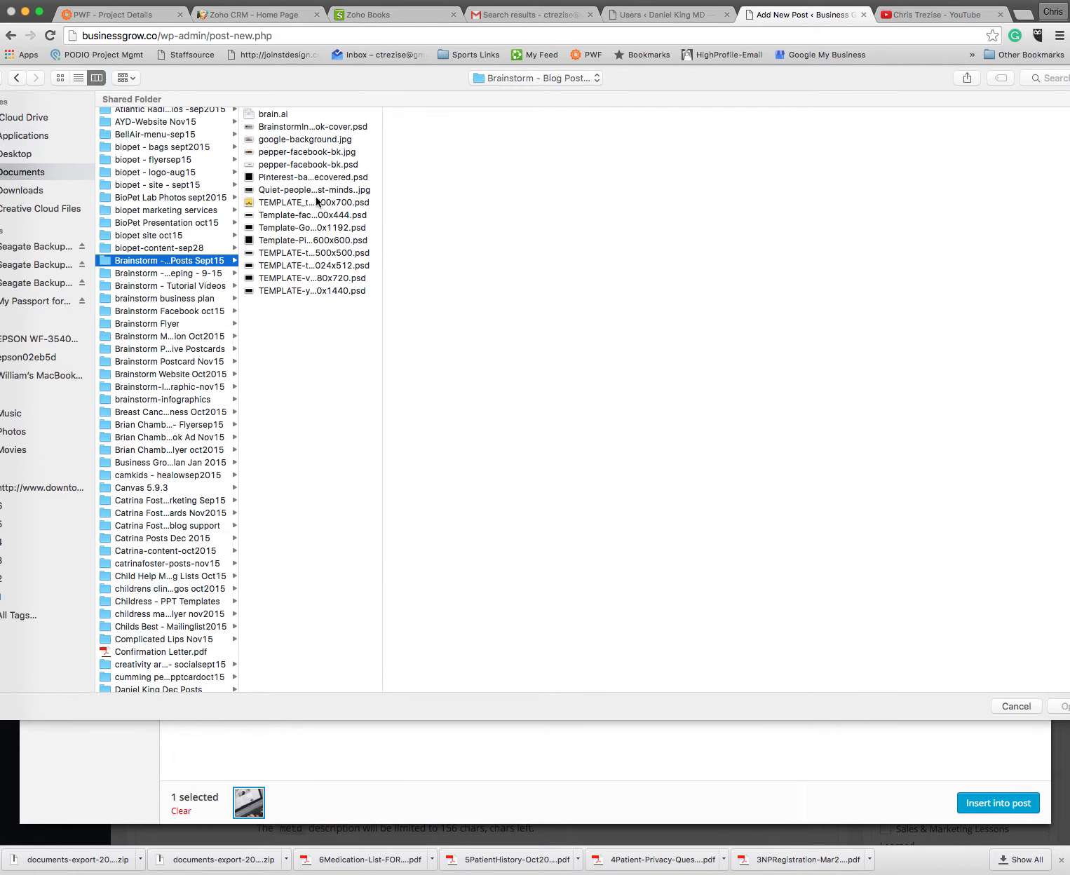
pyautogui.click(307, 177)
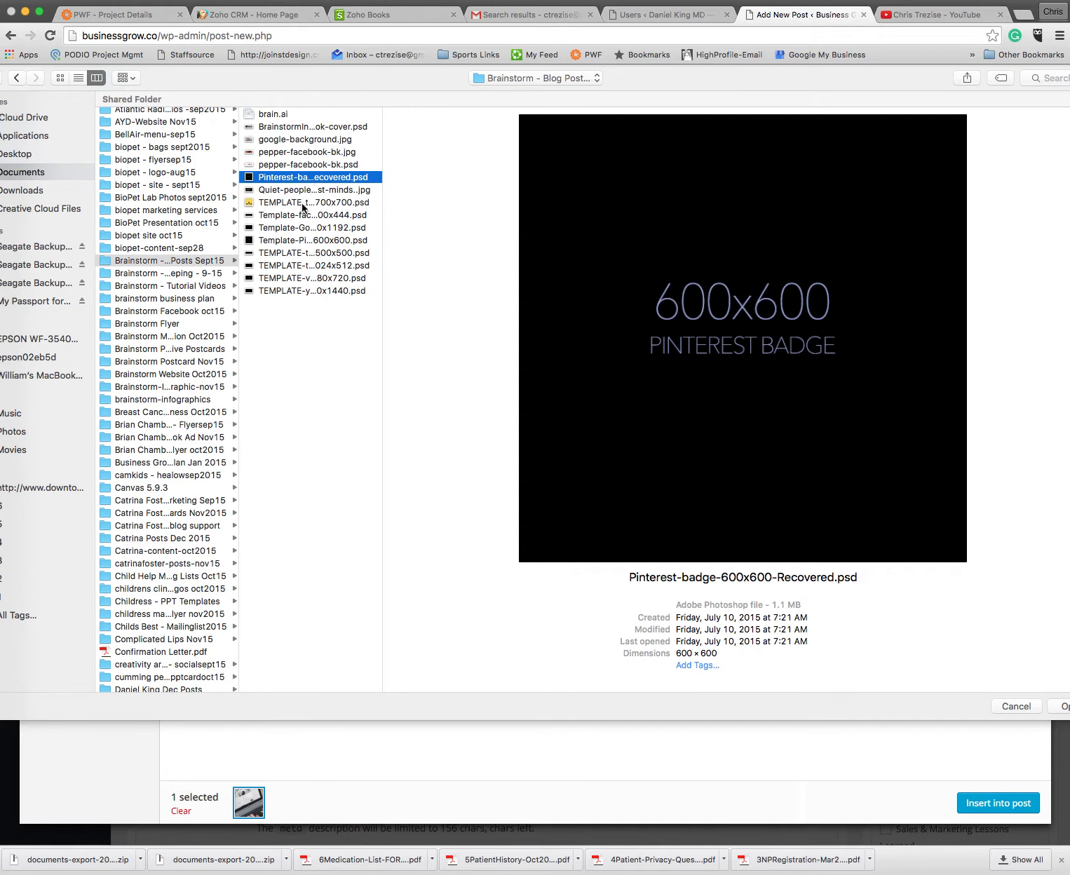
pyautogui.click(297, 204)
pyautogui.click(299, 214)
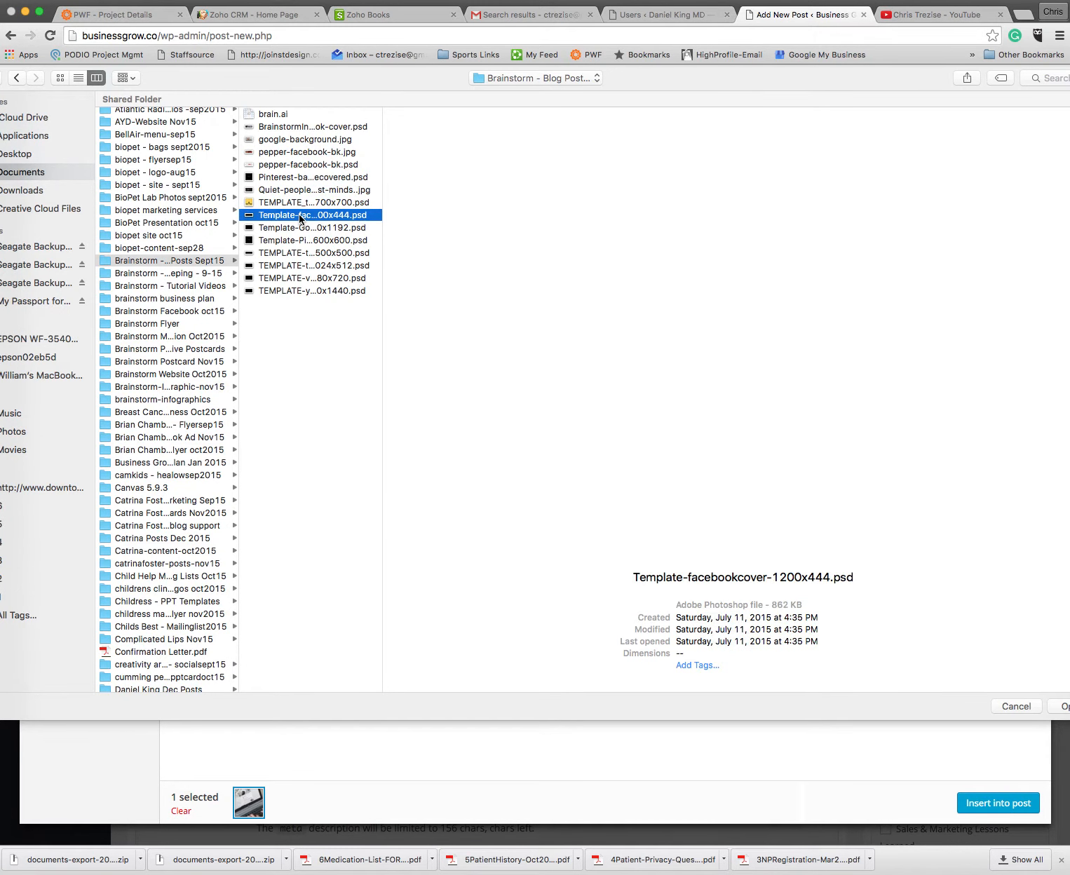
pyautogui.click(287, 127)
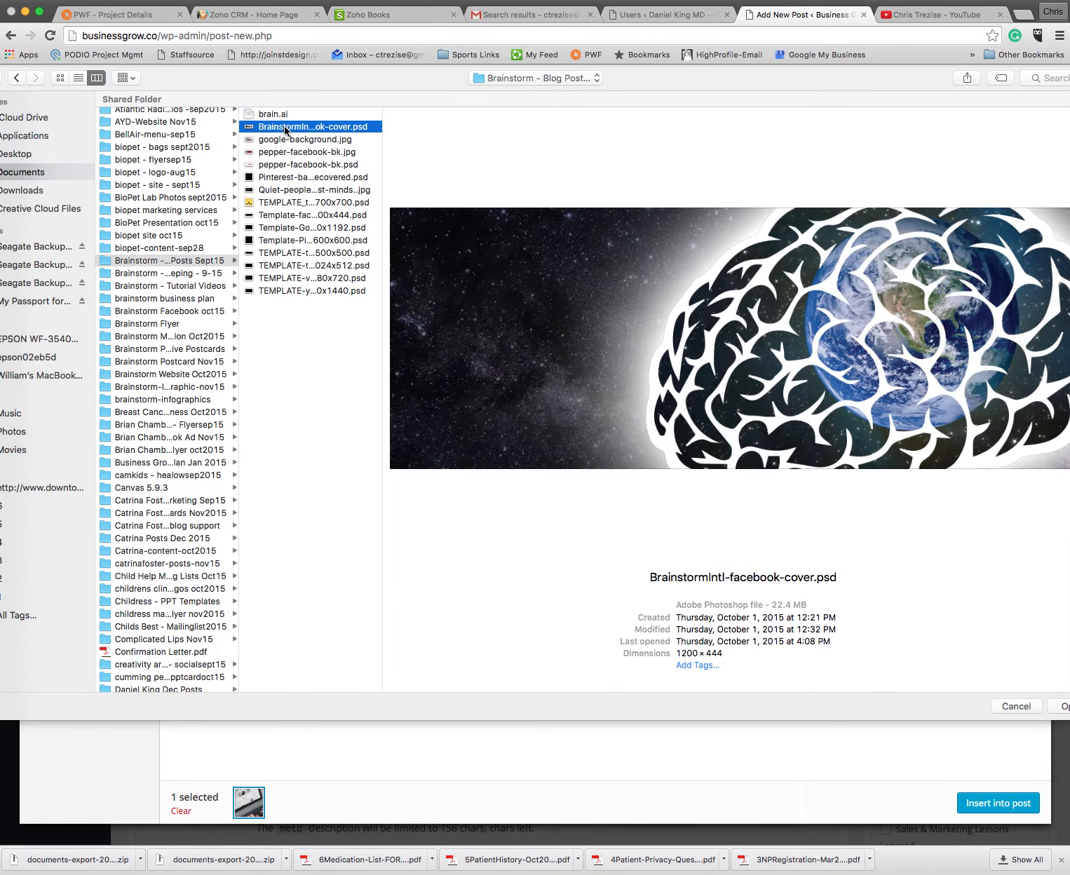
pyautogui.click(274, 114)
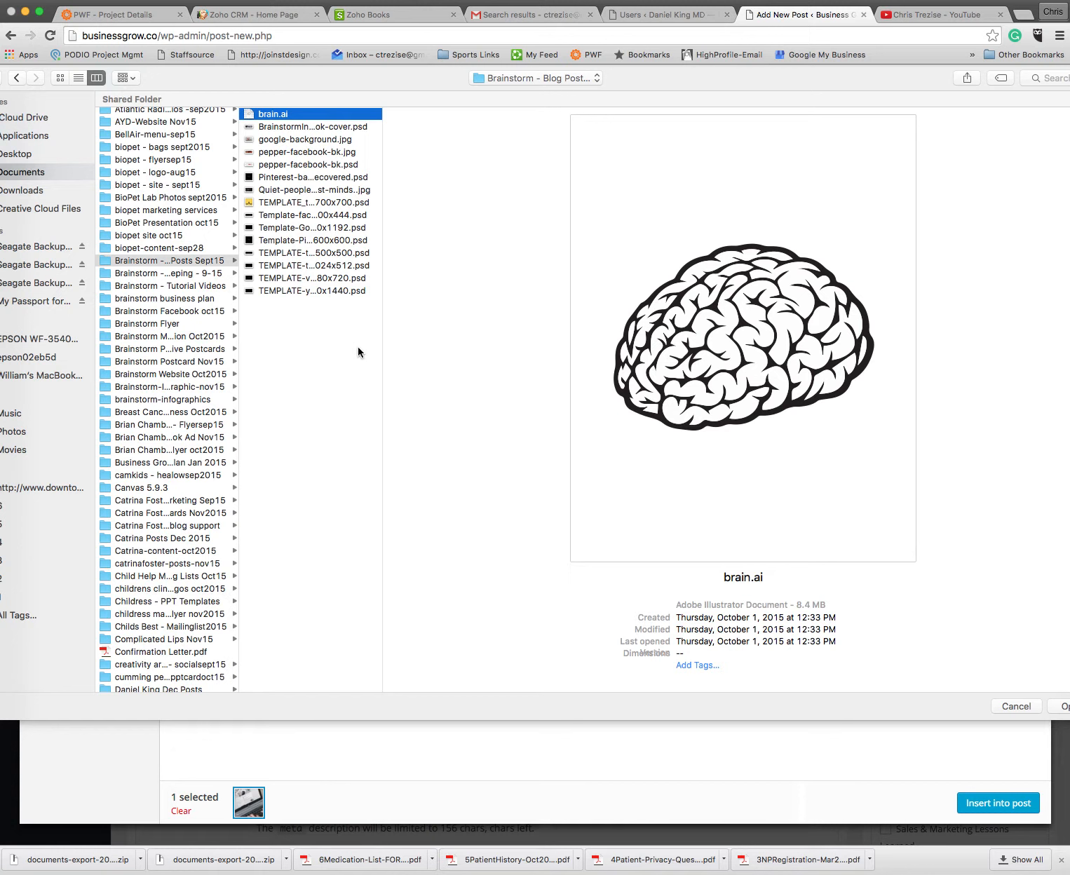
pyautogui.click(1016, 707)
pyautogui.click(266, 133)
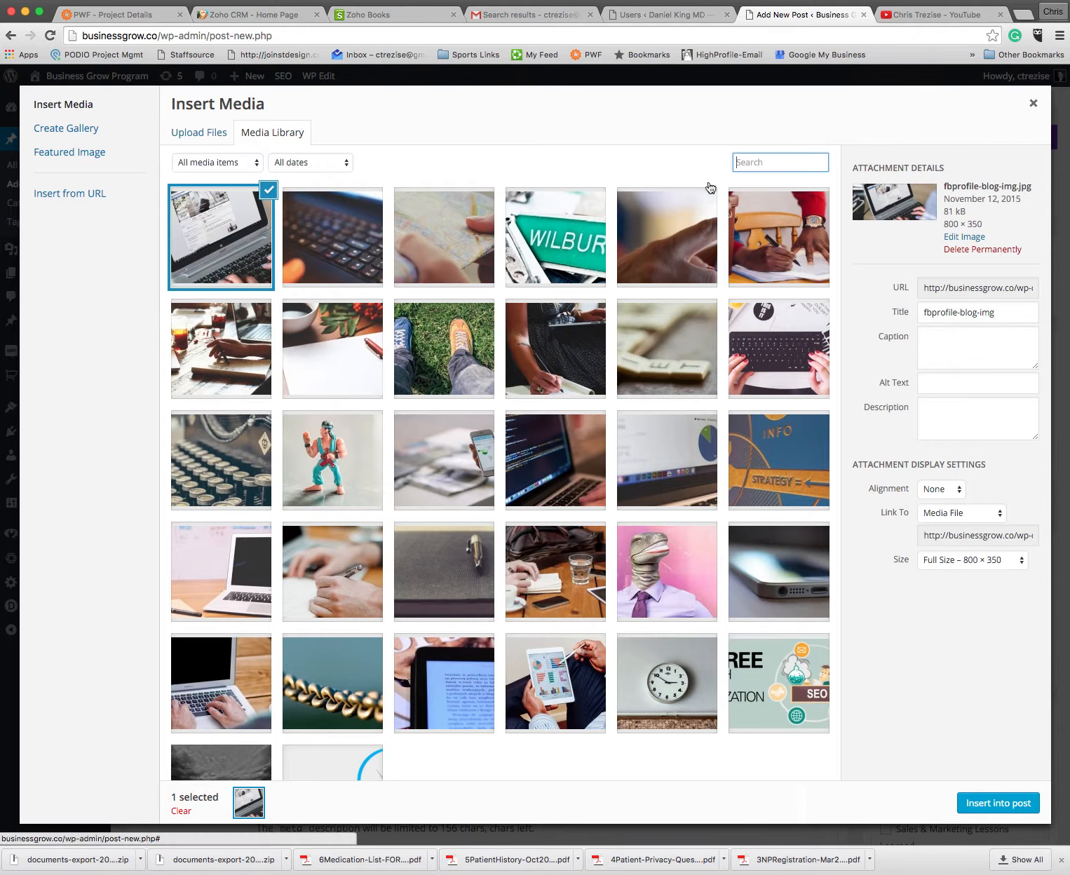
# Step: Copy the selected image's title into its alt text
pyautogui.moveTo(1014, 312); pyautogui.dragTo(887, 298)
pyautogui.press('super+c')
pyautogui.click(946, 380)
pyautogui.press('super+v')
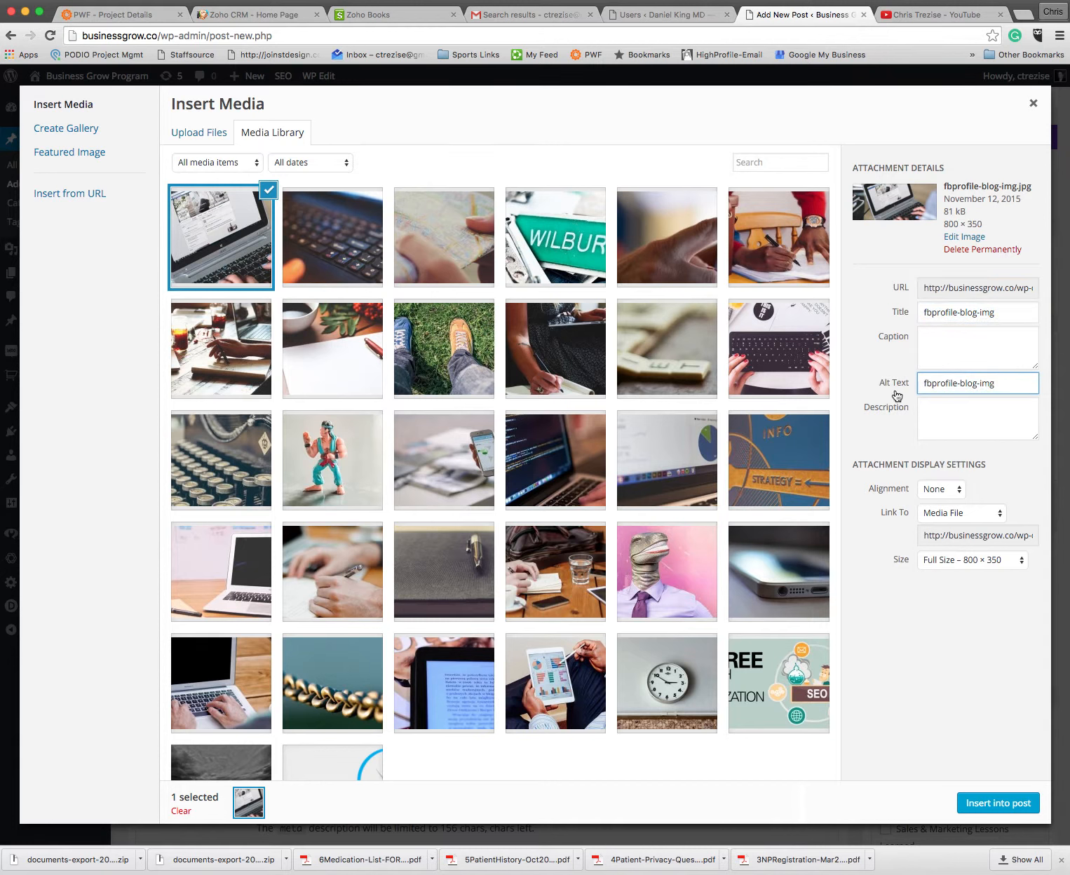
# Step: Replace the selected image's alt text with "Blog Posting Made Easy"
pyautogui.moveTo(1014, 387); pyautogui.dragTo(910, 381)
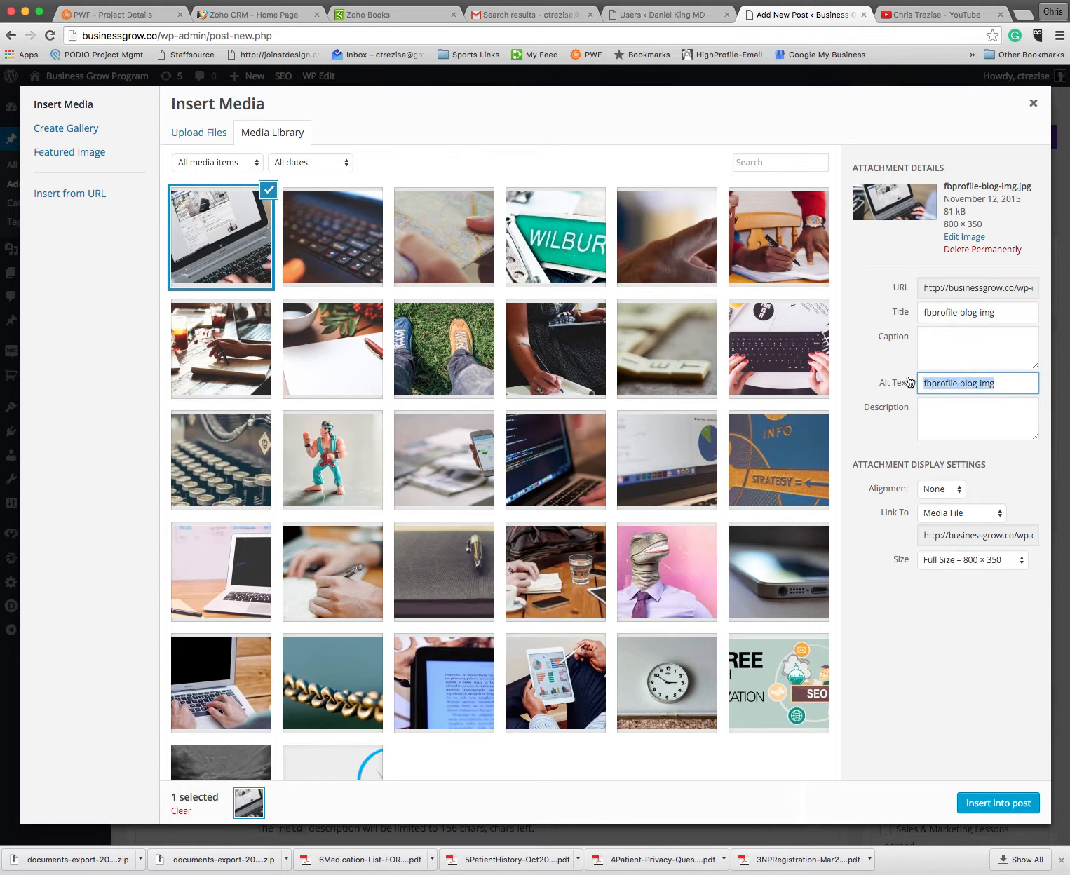
pyautogui.write('Blo')
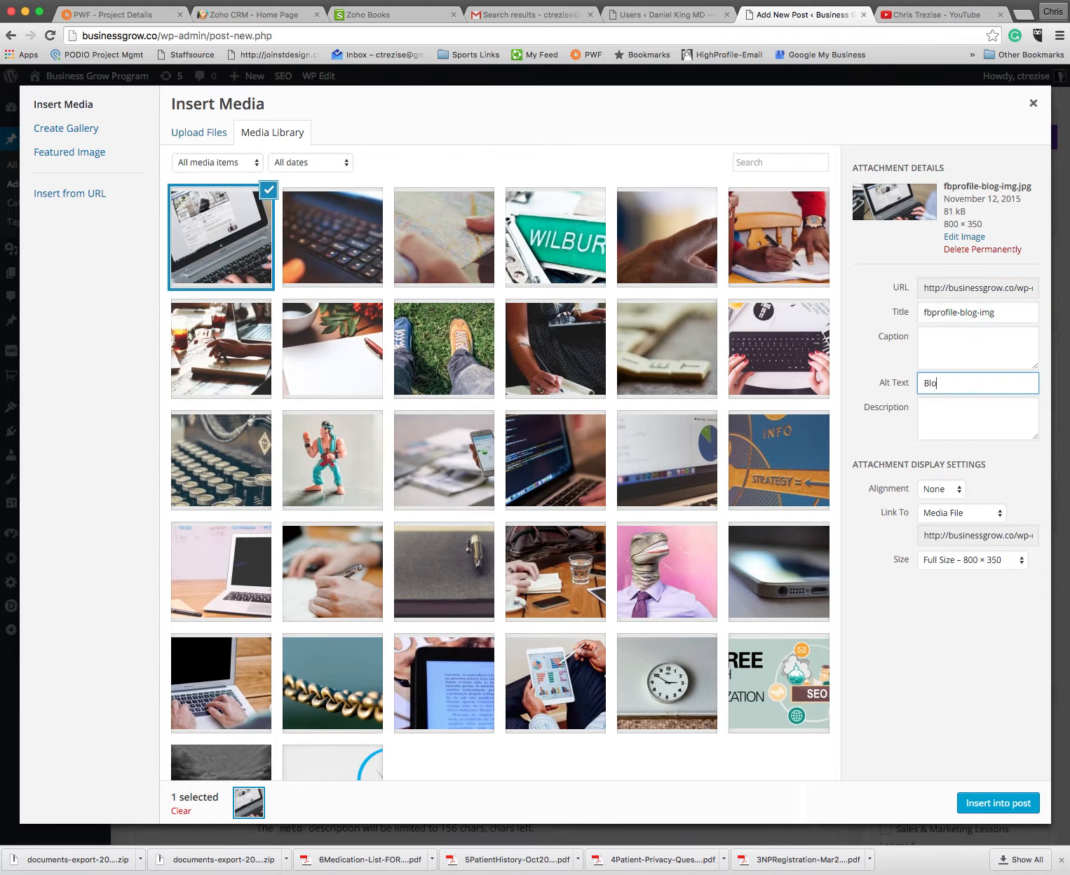
pyautogui.write('g Posting Made Easy')
# Step: Set the image to link to None and insert it into the post at full size
pyautogui.click(958, 513)
pyautogui.click(950, 554)
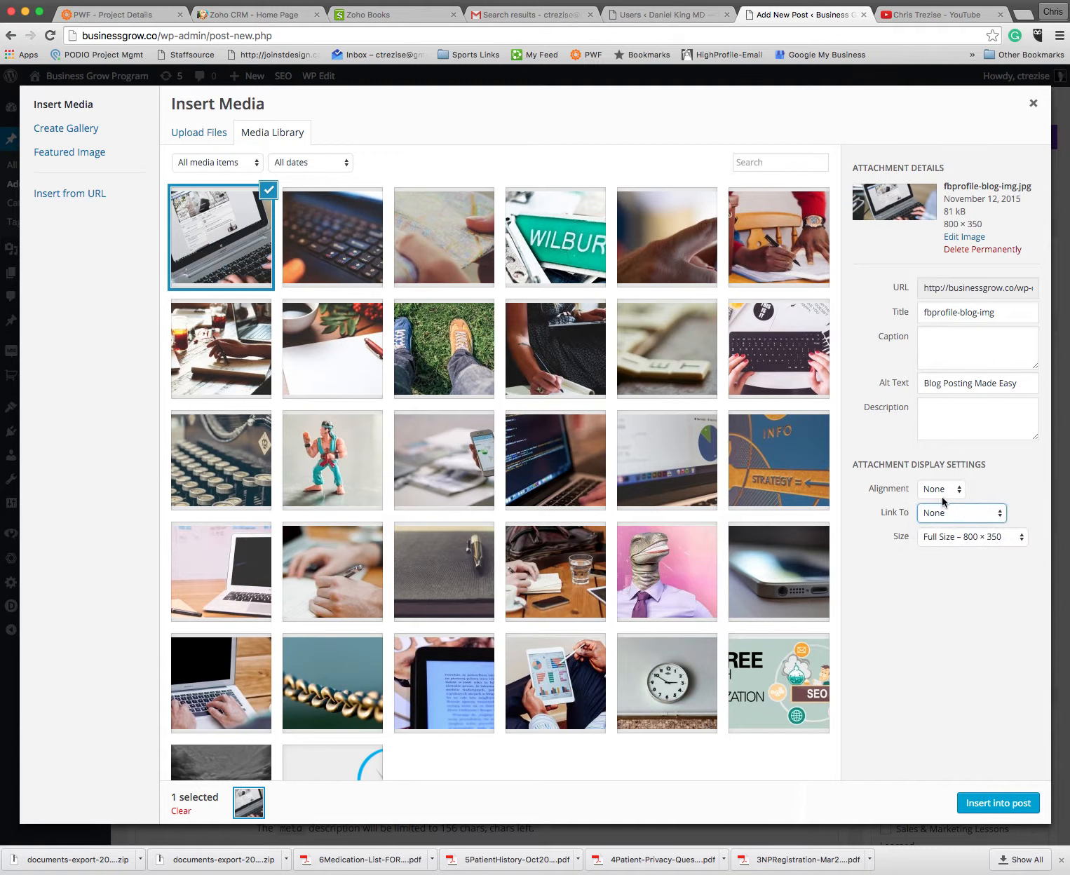
pyautogui.click(999, 804)
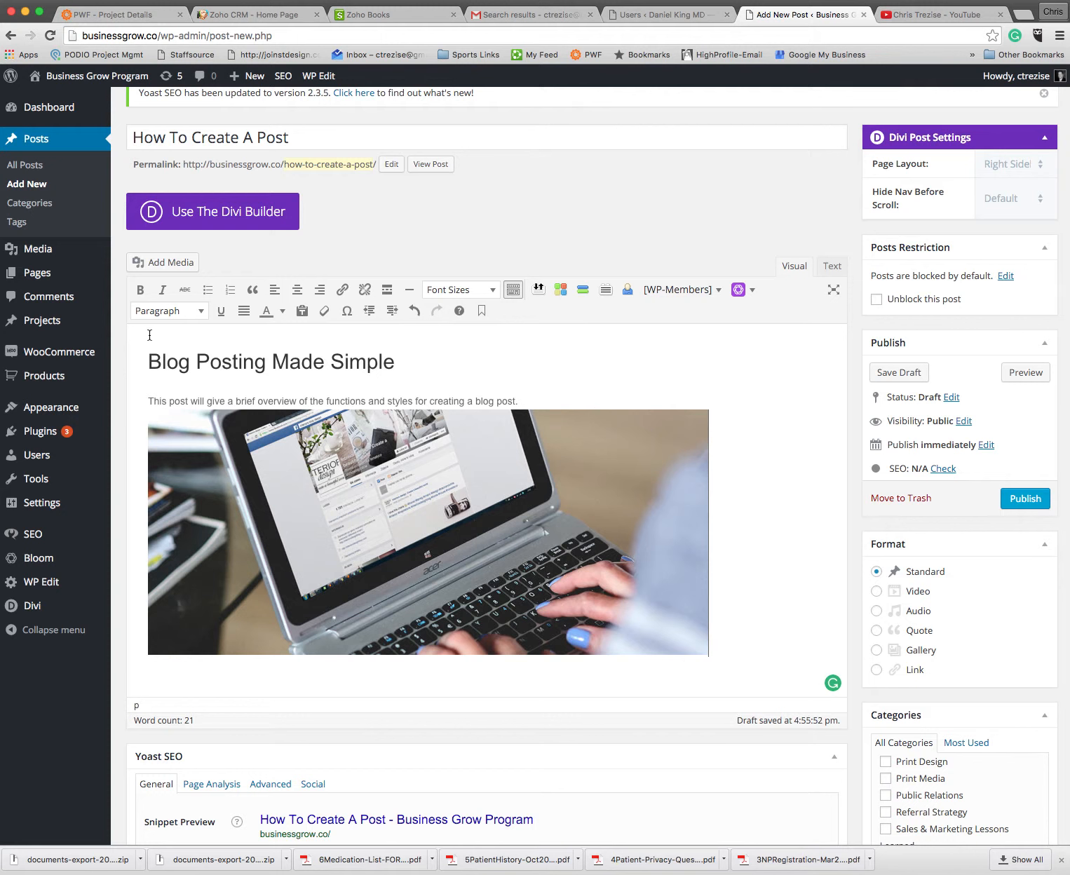
# Step: Try the image above the heading and move it back below the body sentence
pyautogui.moveTo(228, 523); pyautogui.dragTo(145, 347)
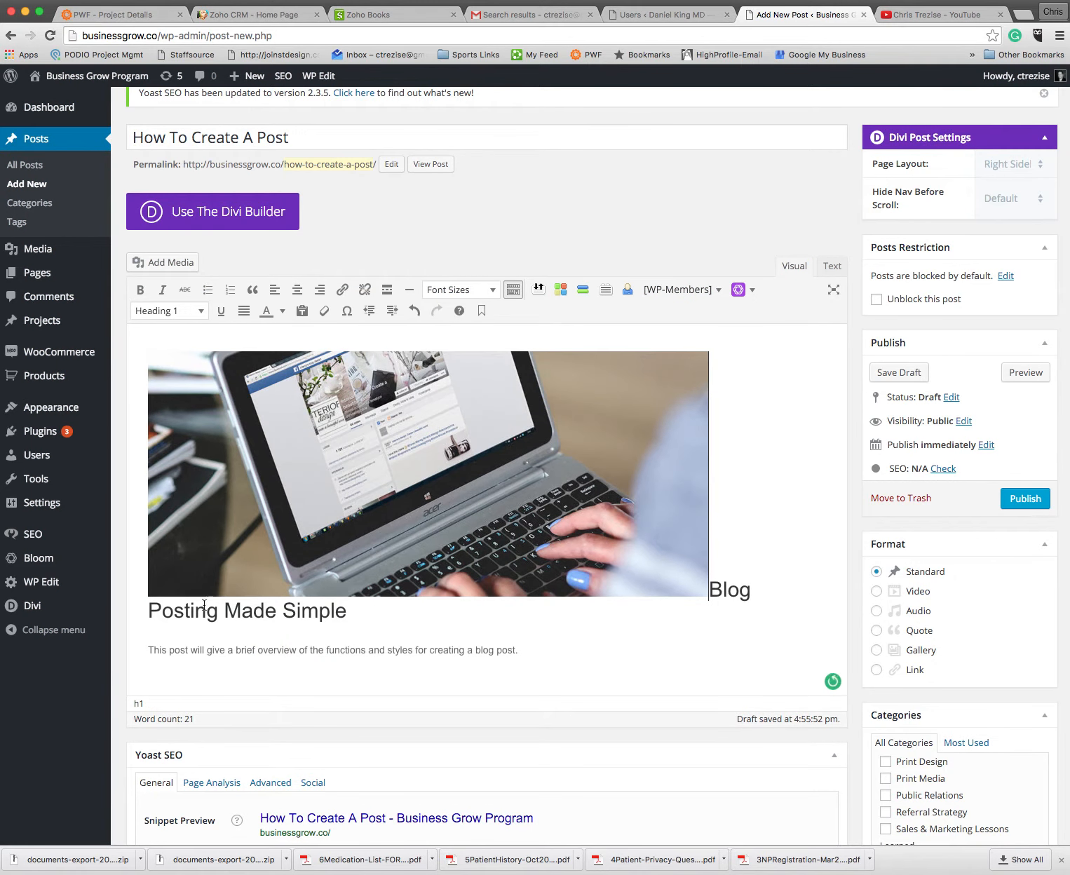
pyautogui.moveTo(225, 372); pyautogui.dragTo(168, 609)
pyautogui.moveTo(244, 436); pyautogui.dragTo(535, 650)
pyautogui.click(745, 398)
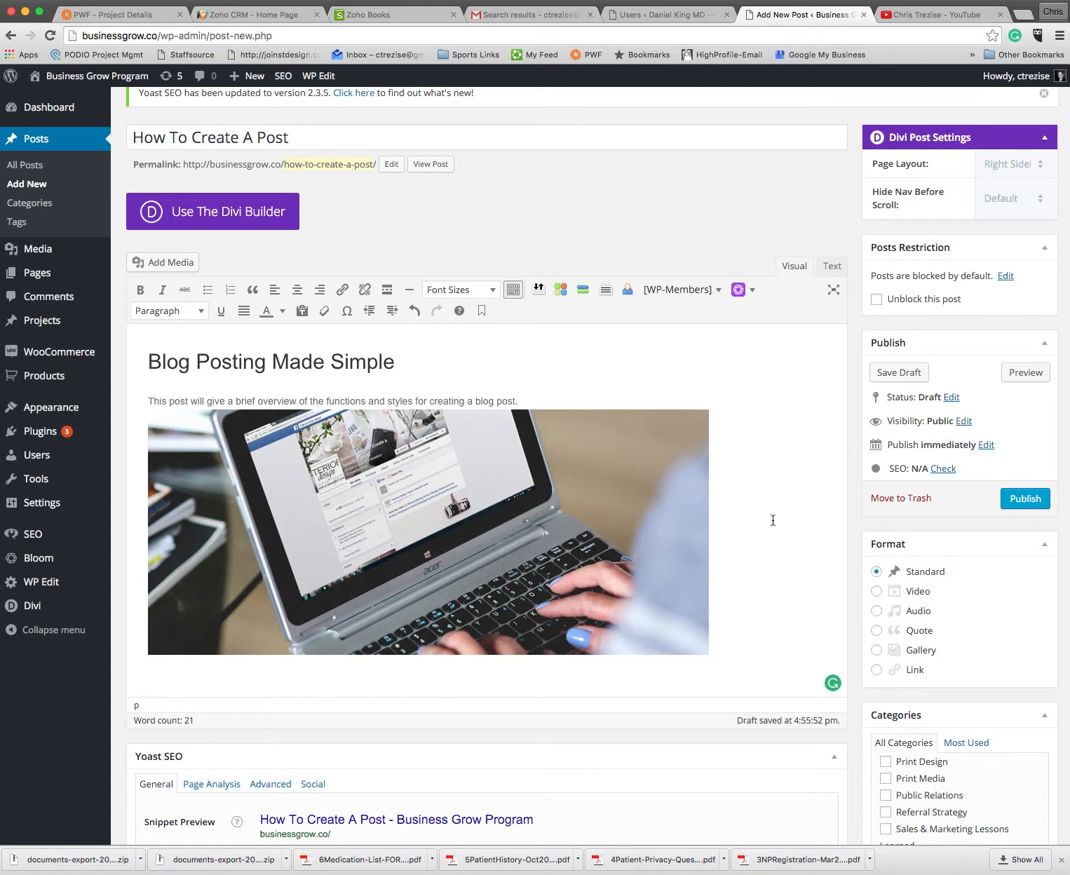
# Step: Schedule the post for Dec 9, 2015 at 21:51
pyautogui.click(986, 445)
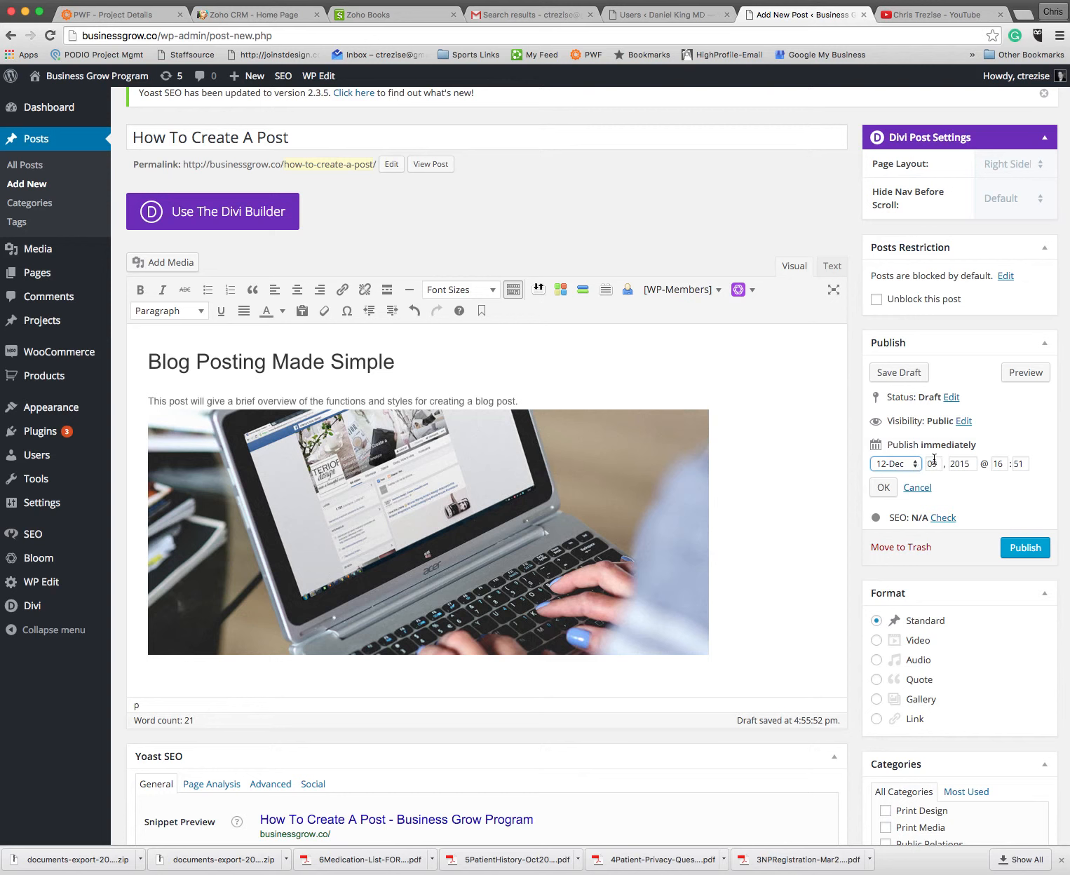
pyautogui.doubleClick(1005, 463)
pyautogui.write('25')
pyautogui.write('1')
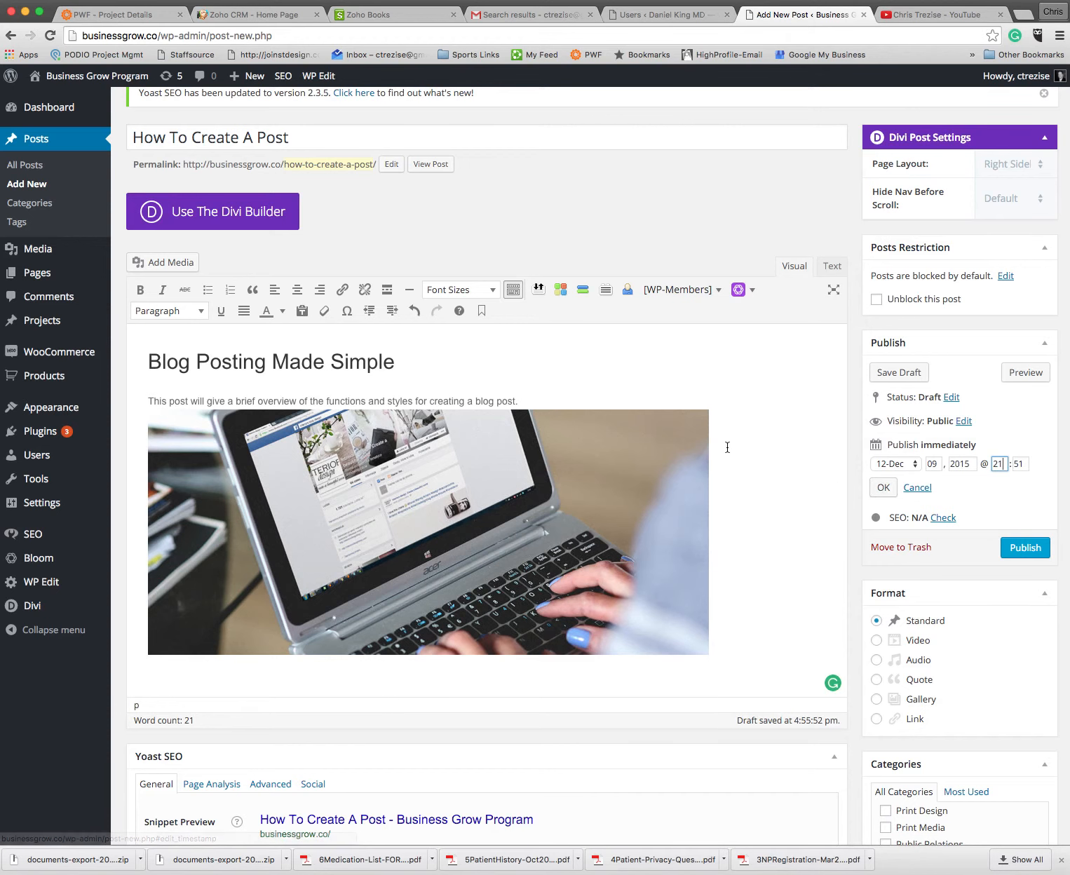
pyautogui.click(883, 489)
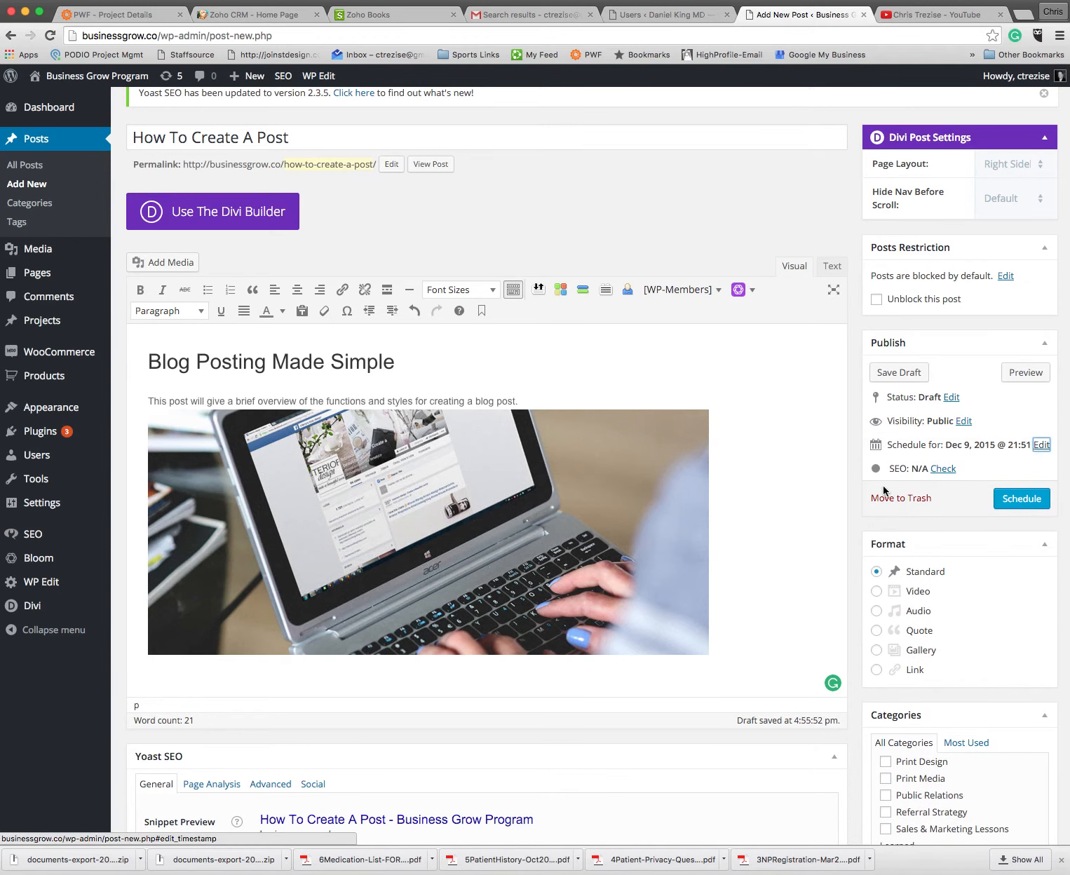
pyautogui.click(1033, 499)
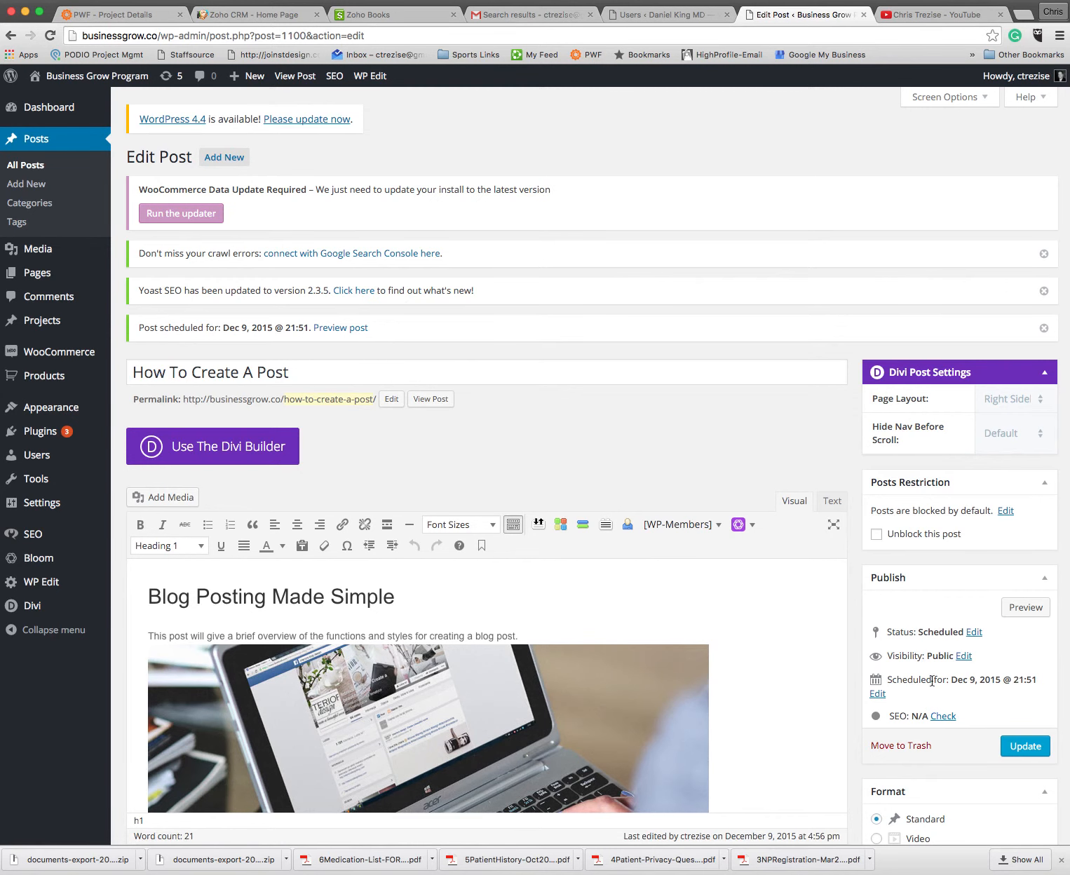
# Step: Review the scheduled post's content and publish settings, and open the list of all posts
pyautogui.scroll(-5, 932, 680)
pyautogui.scroll(5, 931, 679)
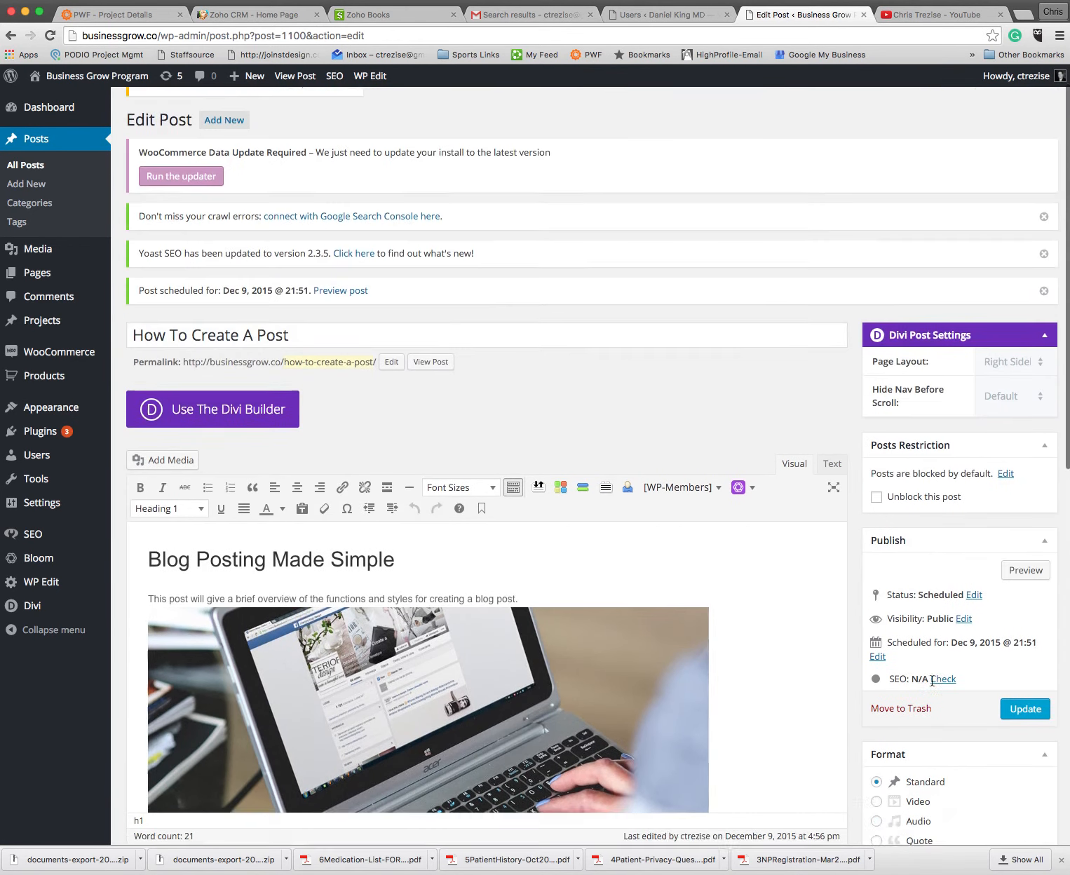
pyautogui.scroll(1, 932, 680)
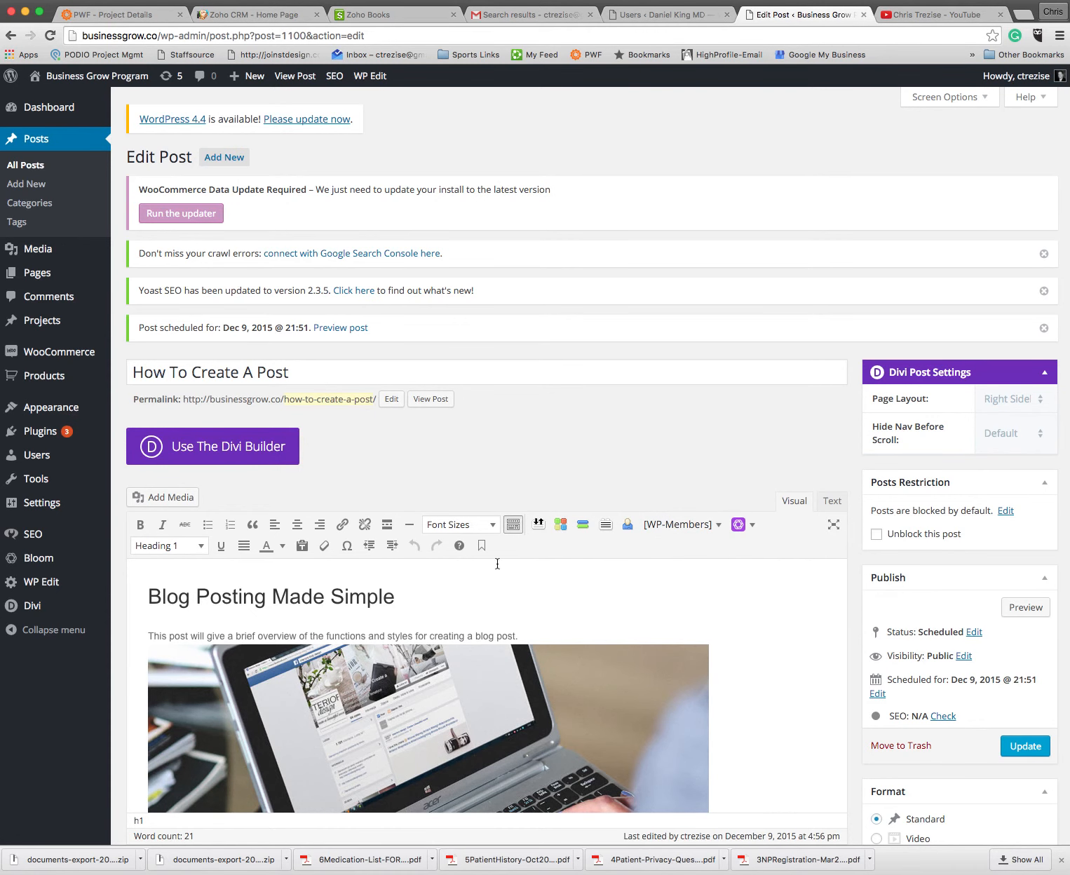
pyautogui.scroll(-5, 497, 564)
pyautogui.scroll(3, 496, 561)
pyautogui.scroll(-1, 495, 559)
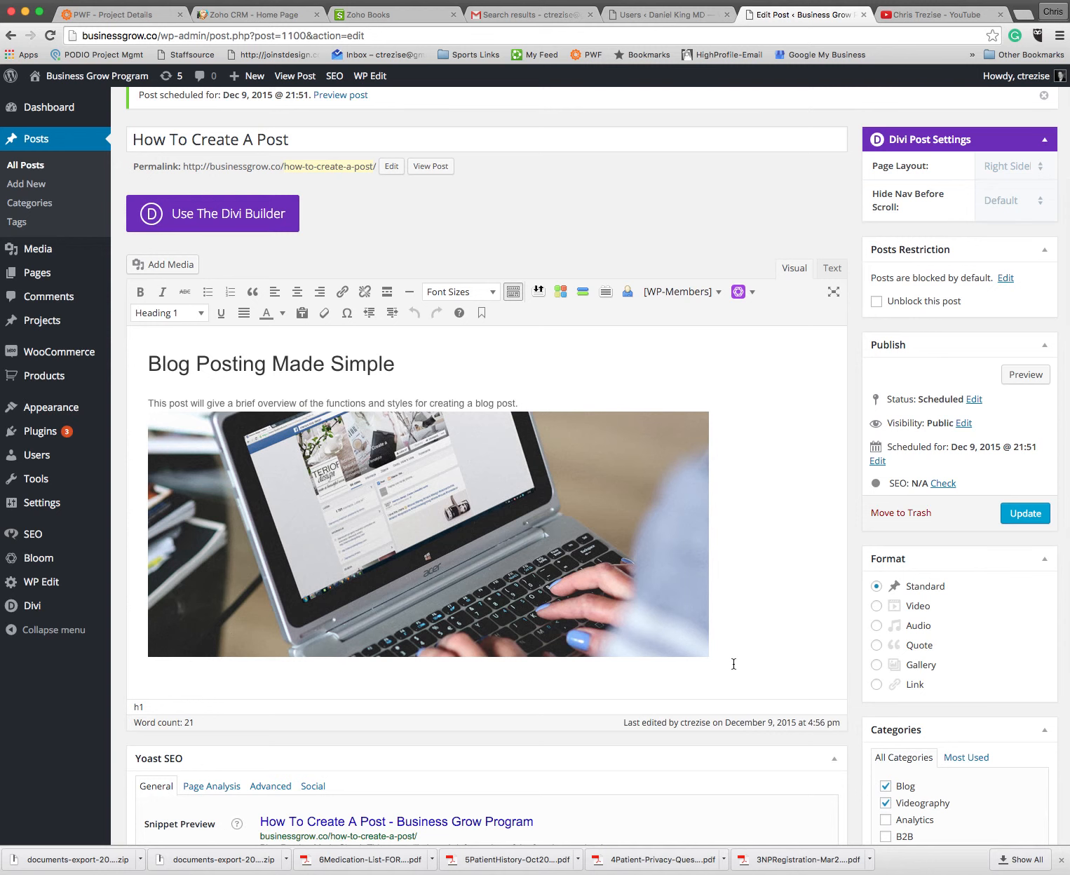
pyautogui.scroll(2, 734, 665)
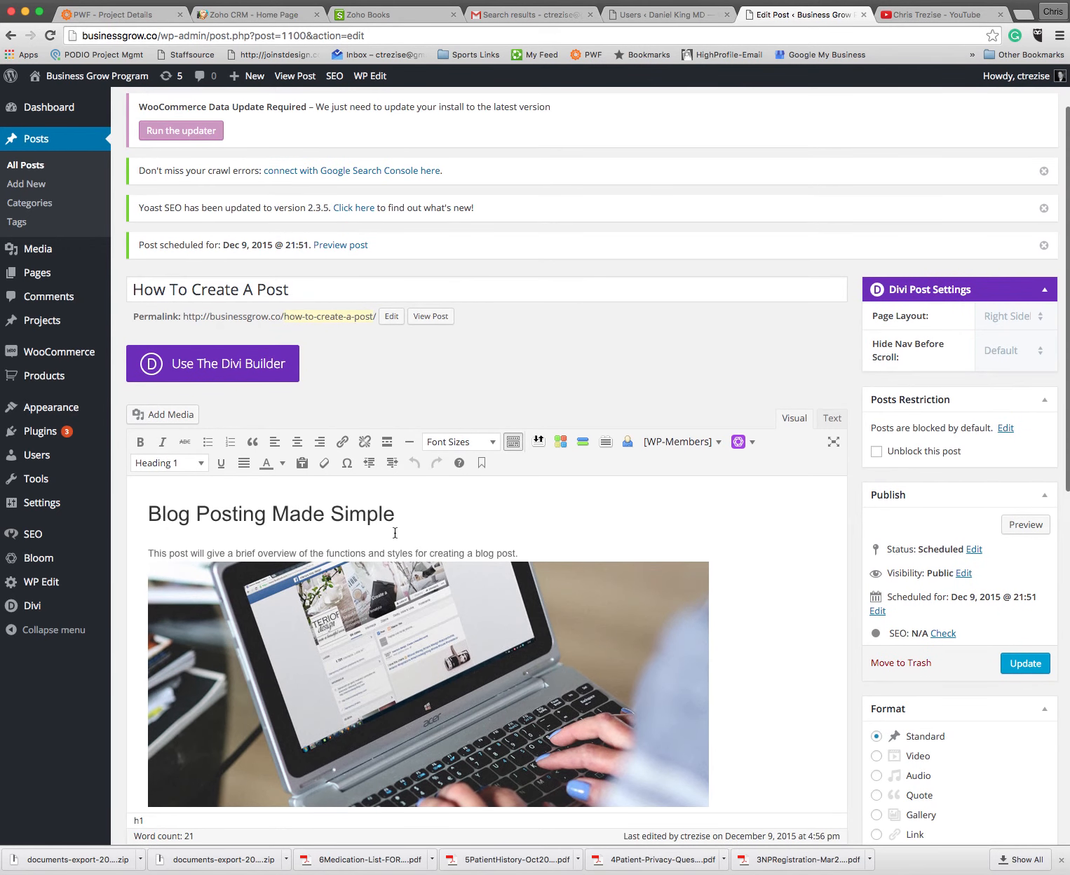
pyautogui.scroll(2, 465, 495)
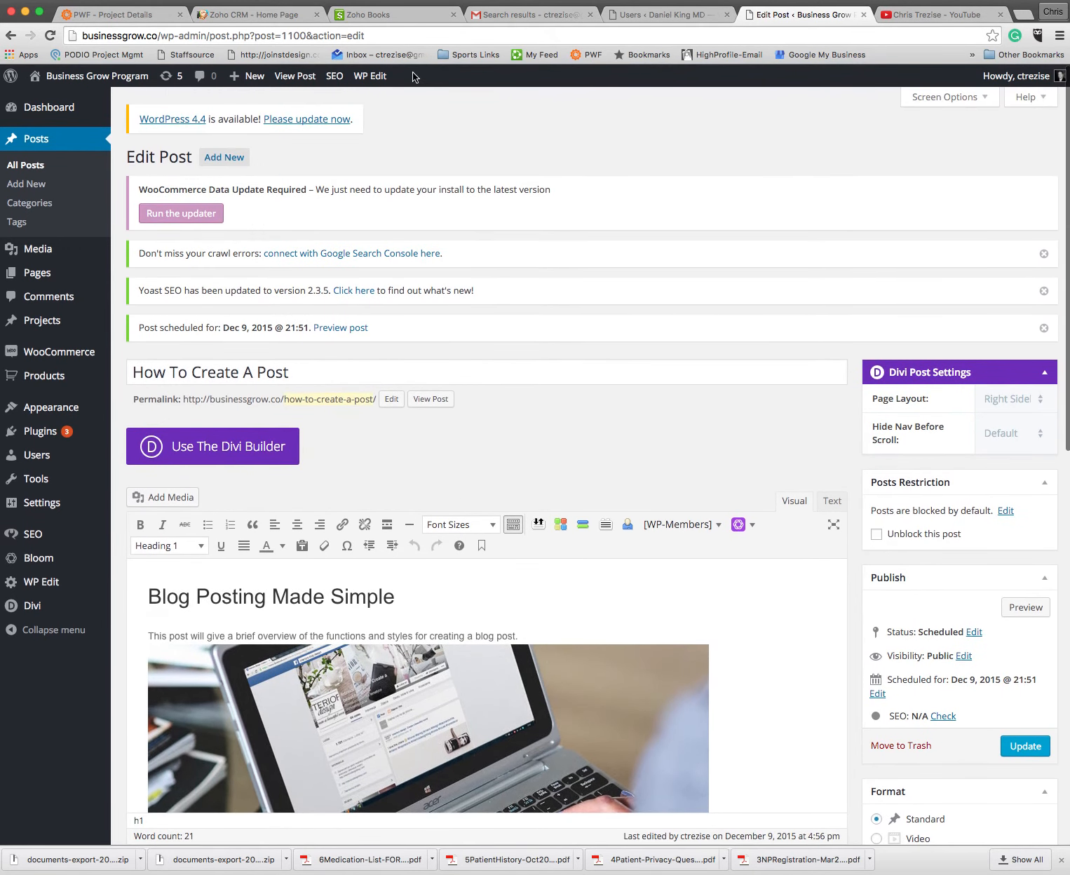
pyautogui.click(29, 166)
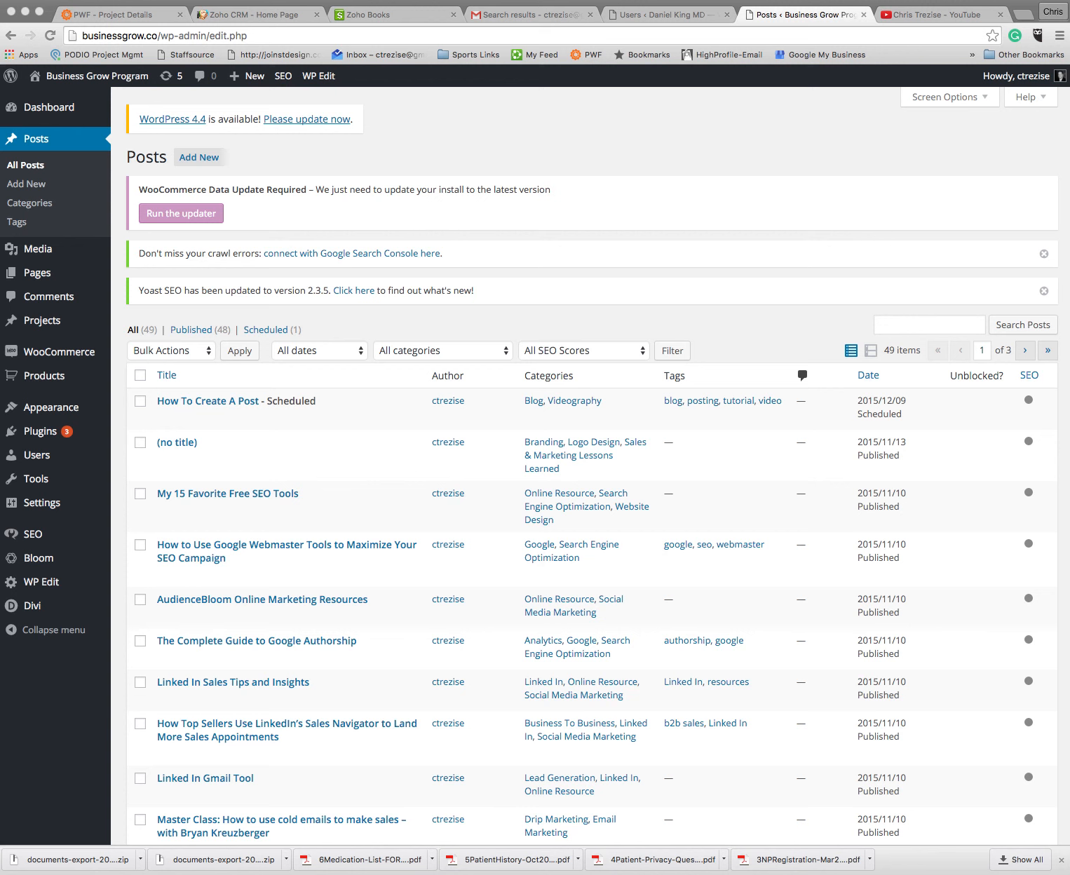
pyautogui.click(0, 0)
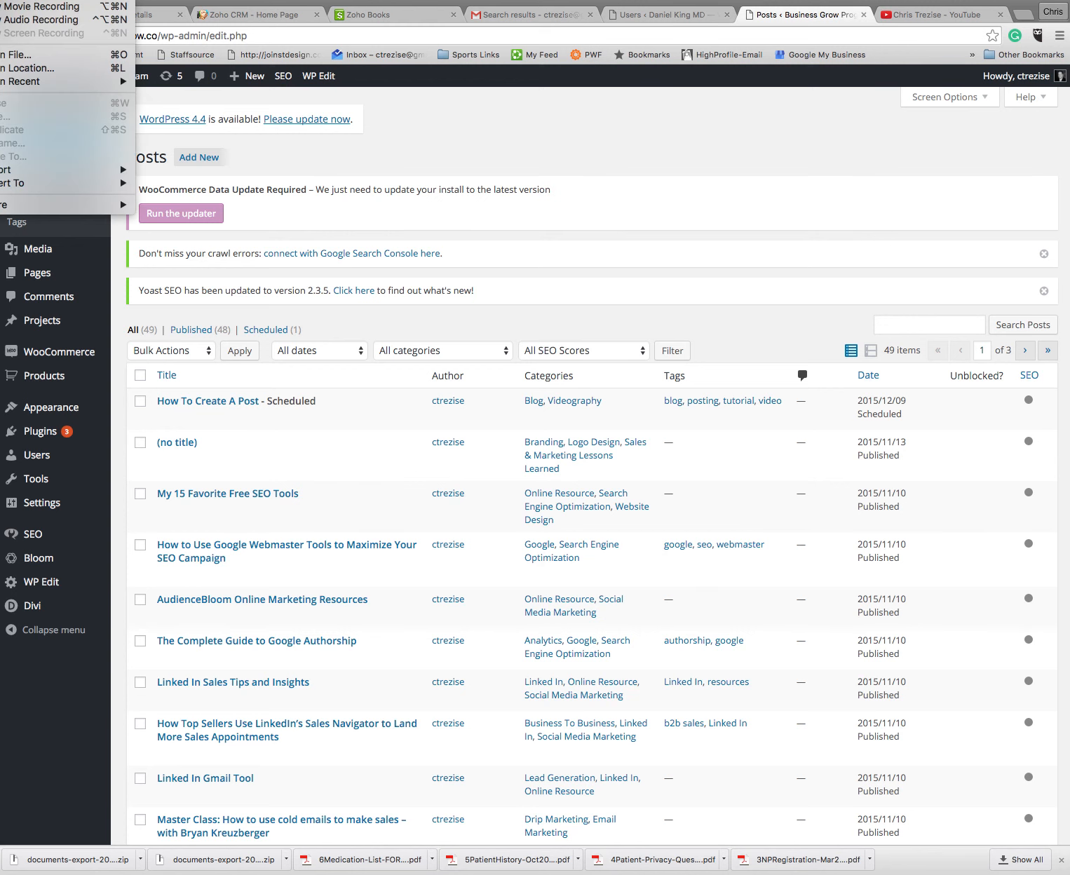
pyautogui.click(0, 86)
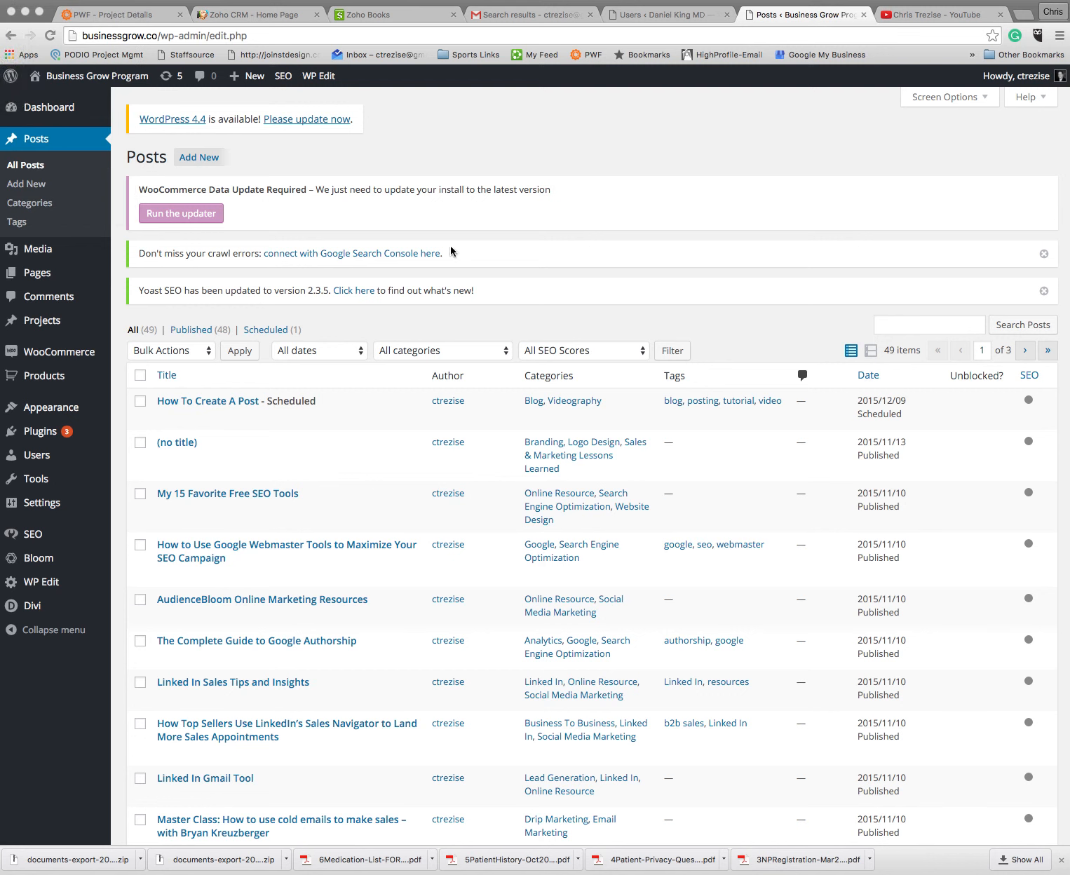